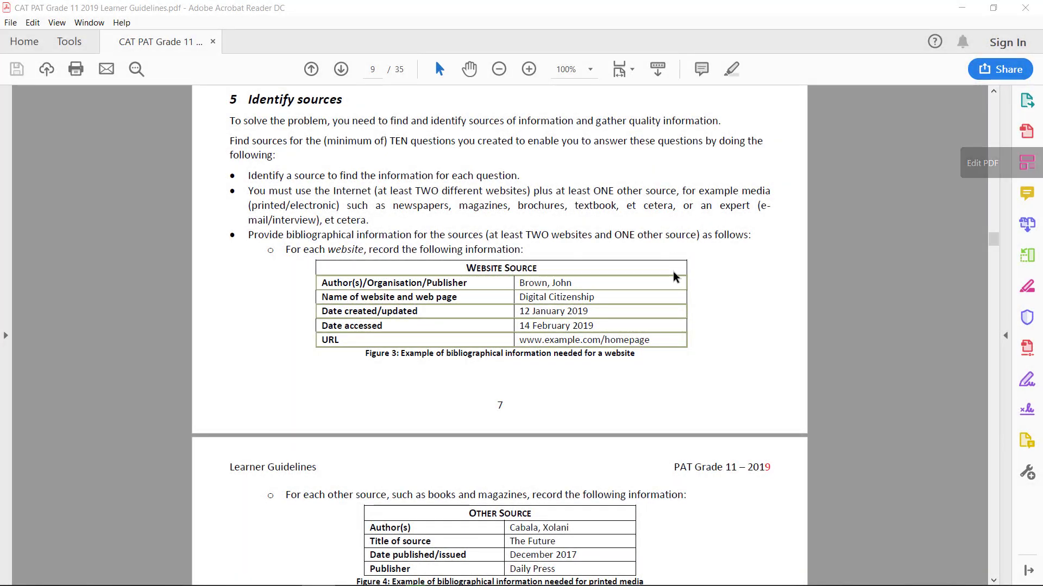
Step: Review the section 4 instruction on identifying at least THREE investigation headings, and check the example headings in Capture.PNG in Photos
{"action": "scroll", "coordinate": [673, 271], "scroll_direction": "up", "scroll_amount": 6}
{"action": "scroll", "coordinate": [673, 271], "scroll_direction": "up", "scroll_amount": 2}
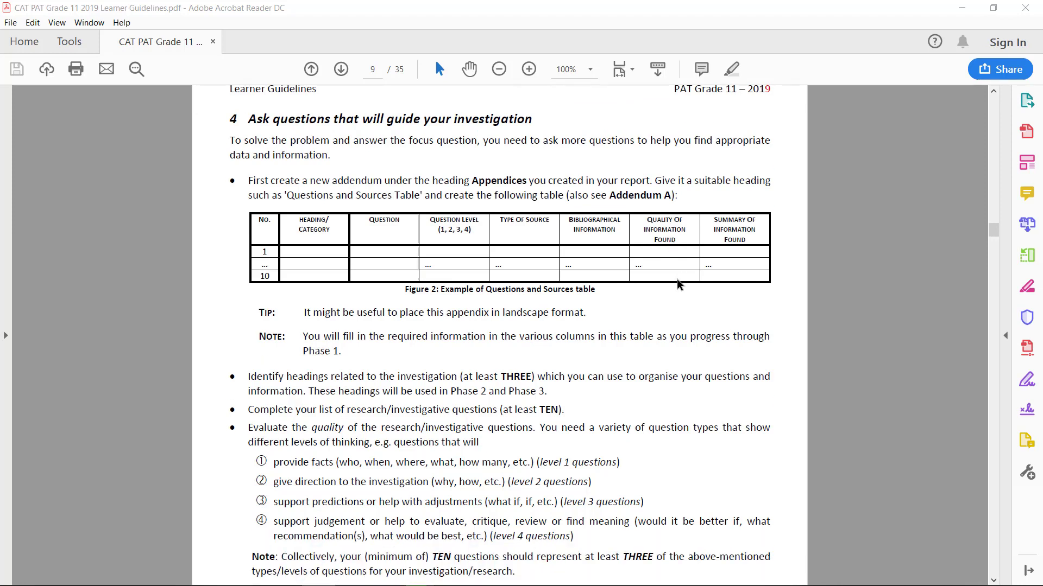
{"action": "scroll", "coordinate": [678, 278], "scroll_direction": "down", "scroll_amount": 1}
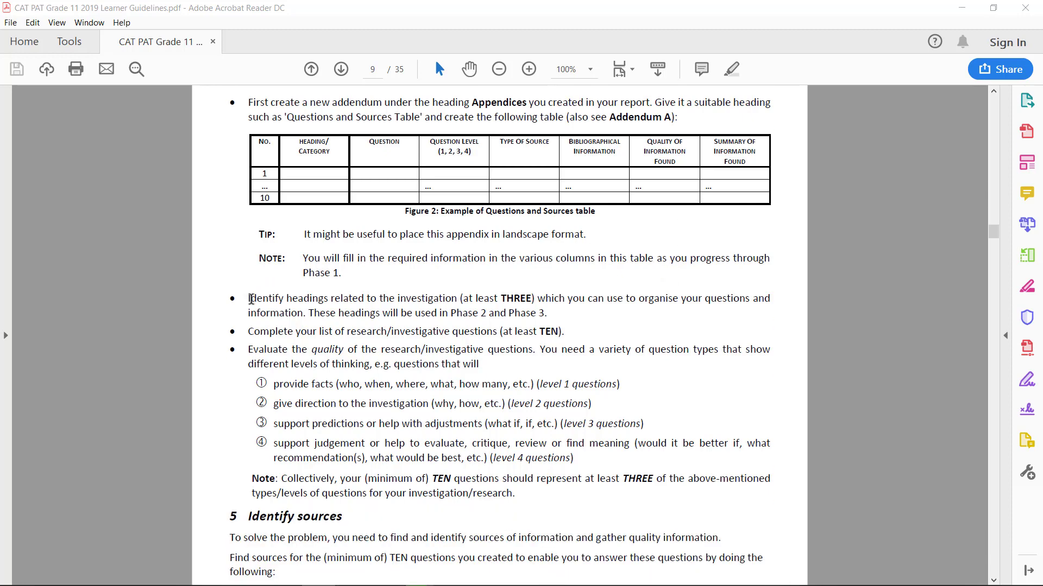
{"action": "left_click_drag", "start_coordinate": [248, 299], "coordinate": [462, 298]}
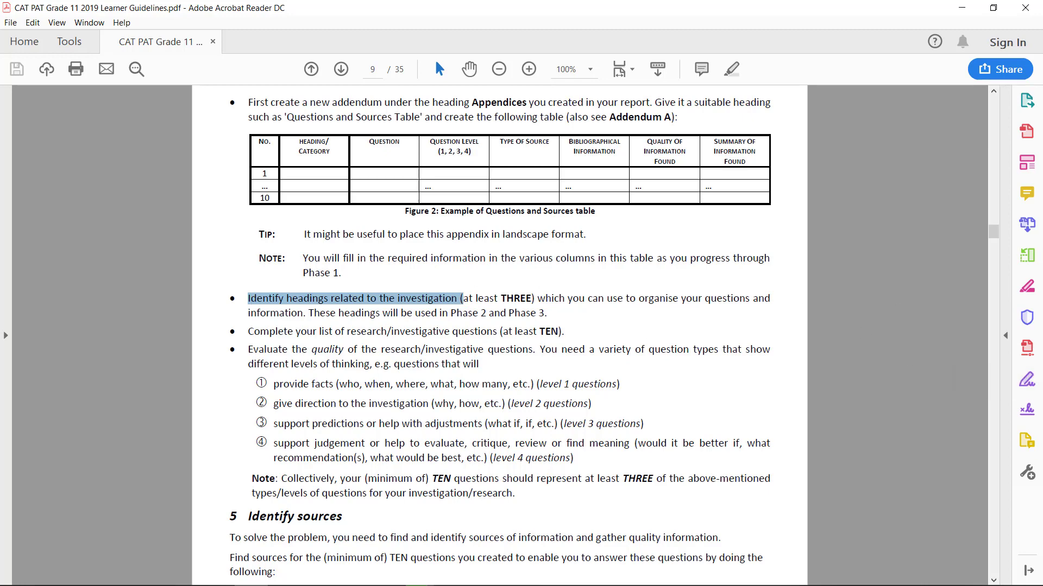
{"action": "key", "text": "alt+Tab"}
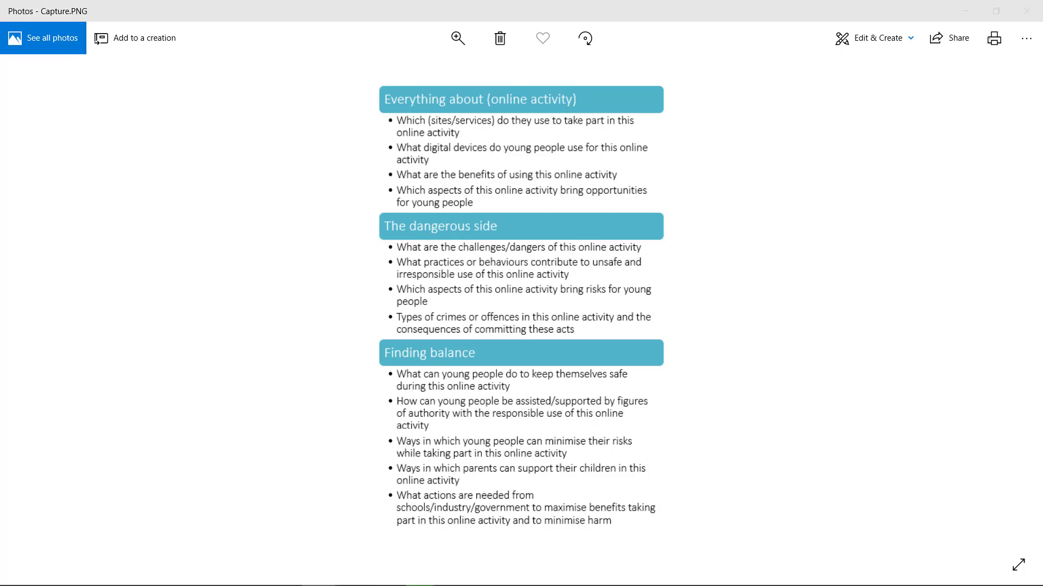
{"action": "key", "text": "alt+Tab"}
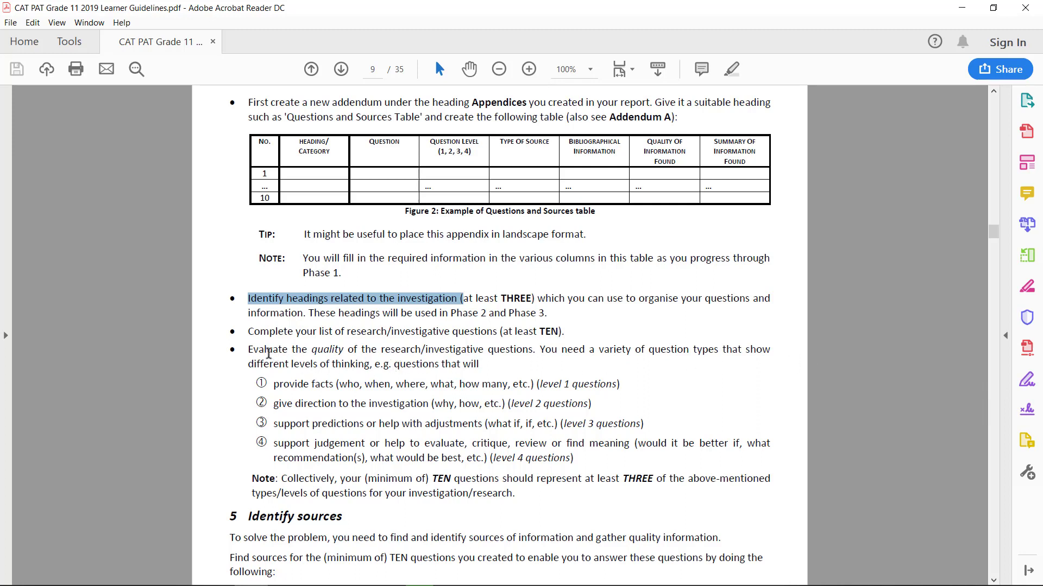
Step: Examine the guideline bullet on evaluating the quality of research questions, including the variety of types and the level 1 to 4 descriptions
{"action": "left_click_drag", "start_coordinate": [267, 350], "coordinate": [529, 352]}
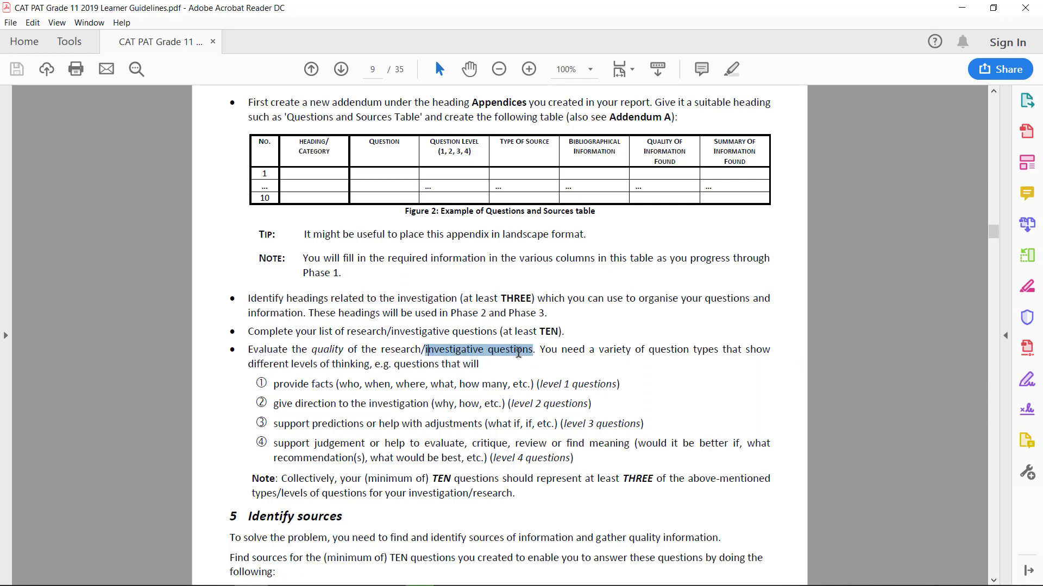
{"action": "left_click", "coordinate": [527, 353]}
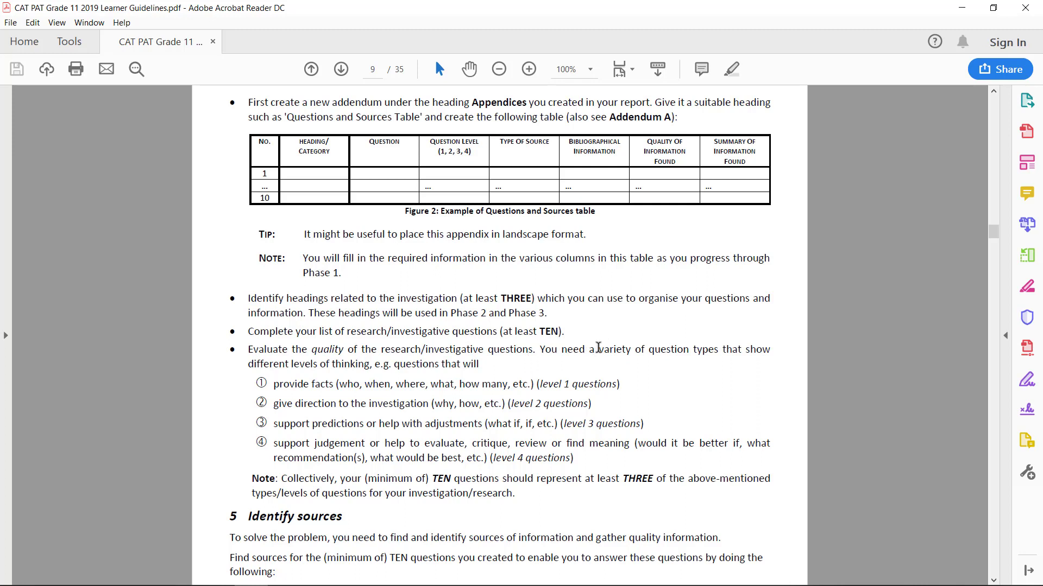
{"action": "left_click_drag", "start_coordinate": [598, 350], "coordinate": [704, 353]}
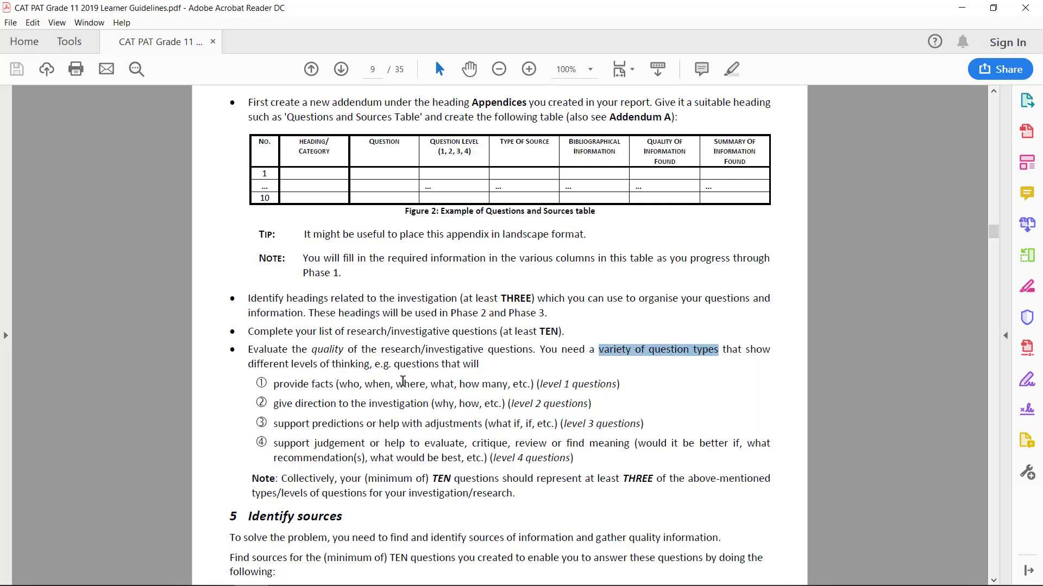
{"action": "left_click_drag", "start_coordinate": [260, 380], "coordinate": [576, 458]}
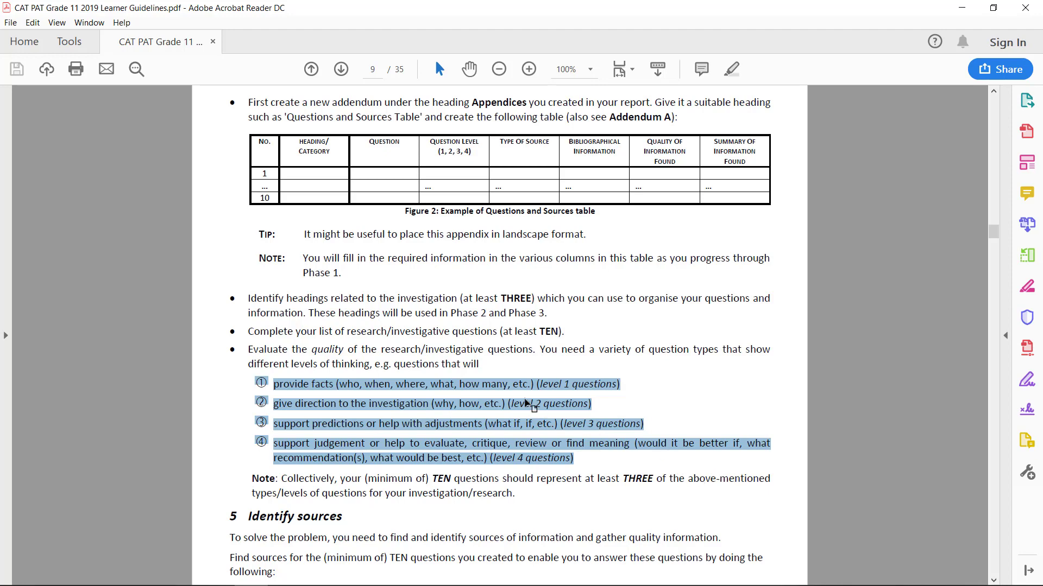
{"action": "left_click", "coordinate": [298, 397]}
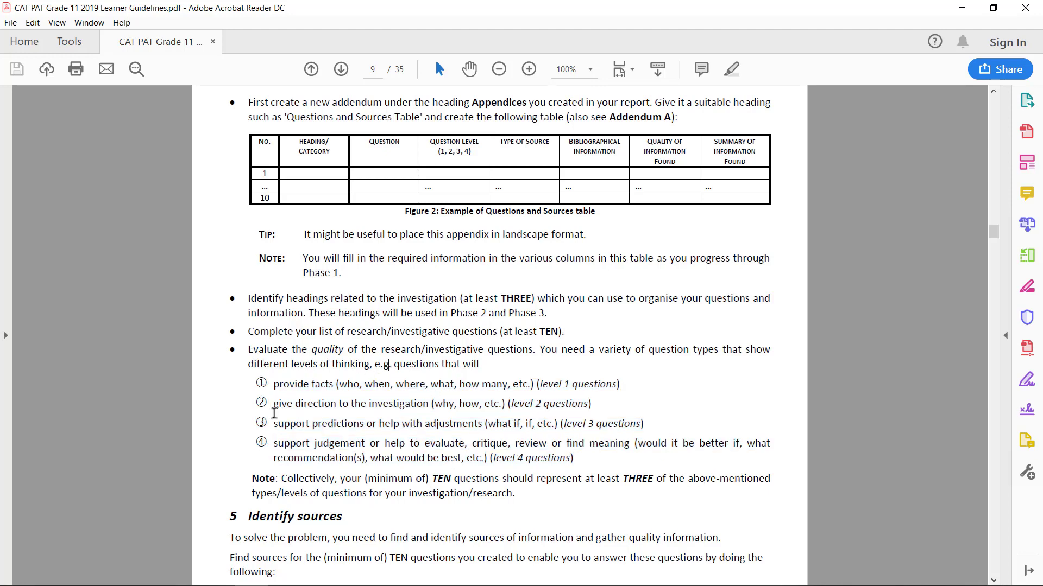
{"action": "left_click_drag", "start_coordinate": [273, 404], "coordinate": [598, 401]}
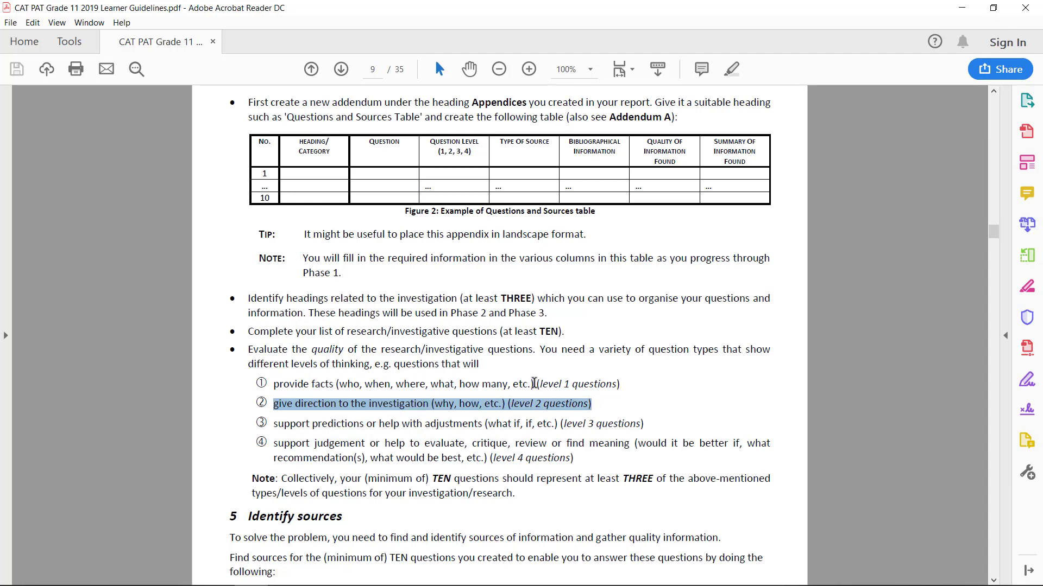
{"action": "left_click_drag", "start_coordinate": [536, 384], "coordinate": [620, 385]}
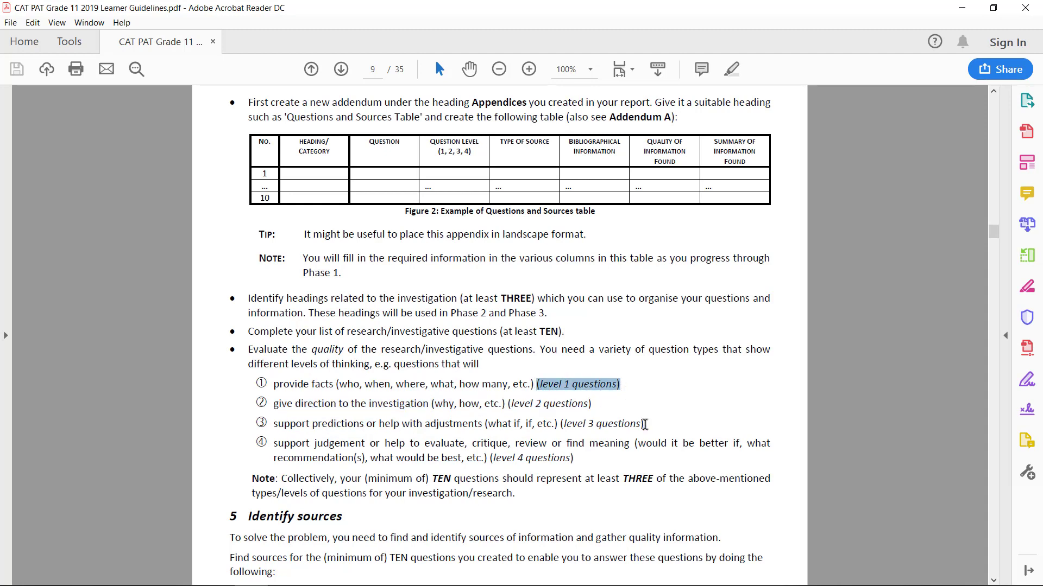
{"action": "left_click_drag", "start_coordinate": [574, 460], "coordinate": [492, 466]}
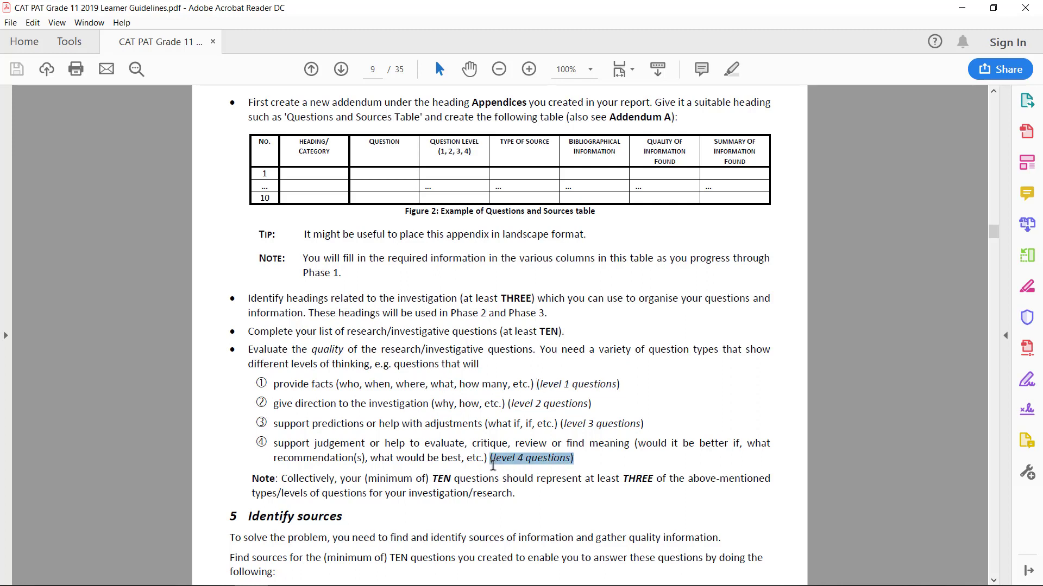
{"action": "left_click", "coordinate": [493, 465]}
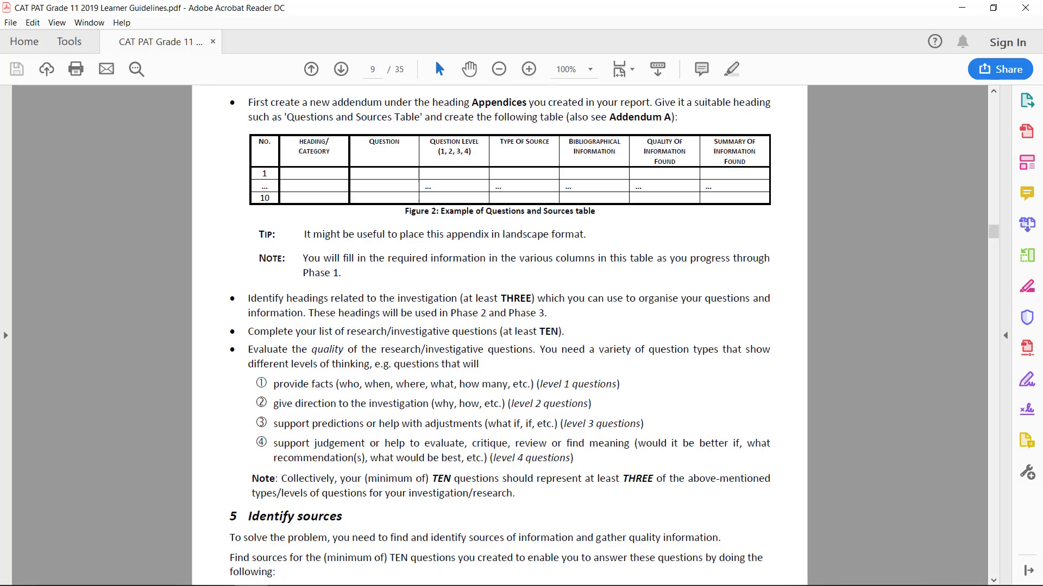
Step: Open Research questions Levels from the PAT 2019 folder and read the example questions for Level 1 and Level 2
{"action": "key", "text": "alt+Tab"}
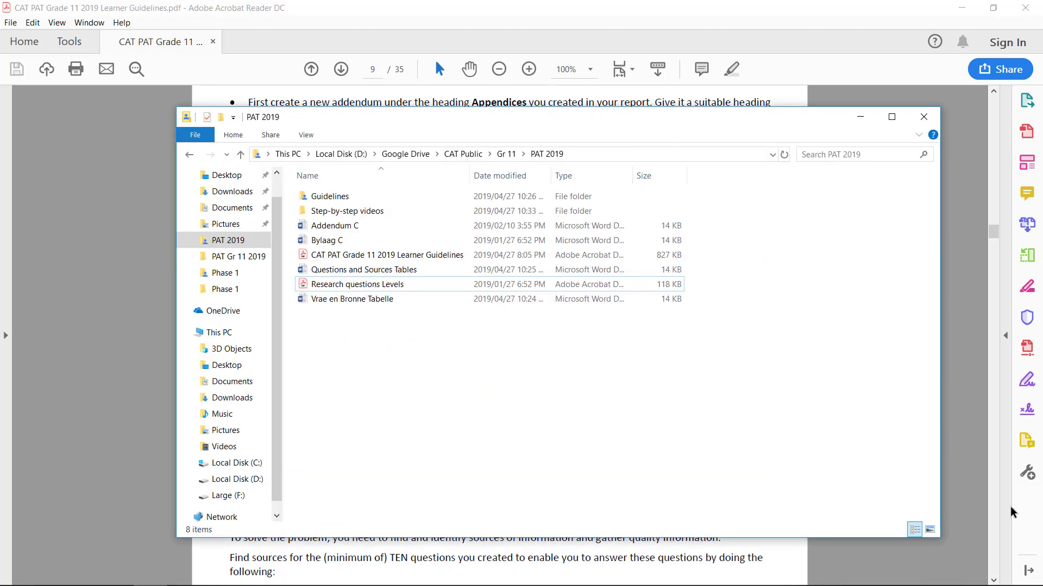
{"action": "double_click", "coordinate": [379, 285]}
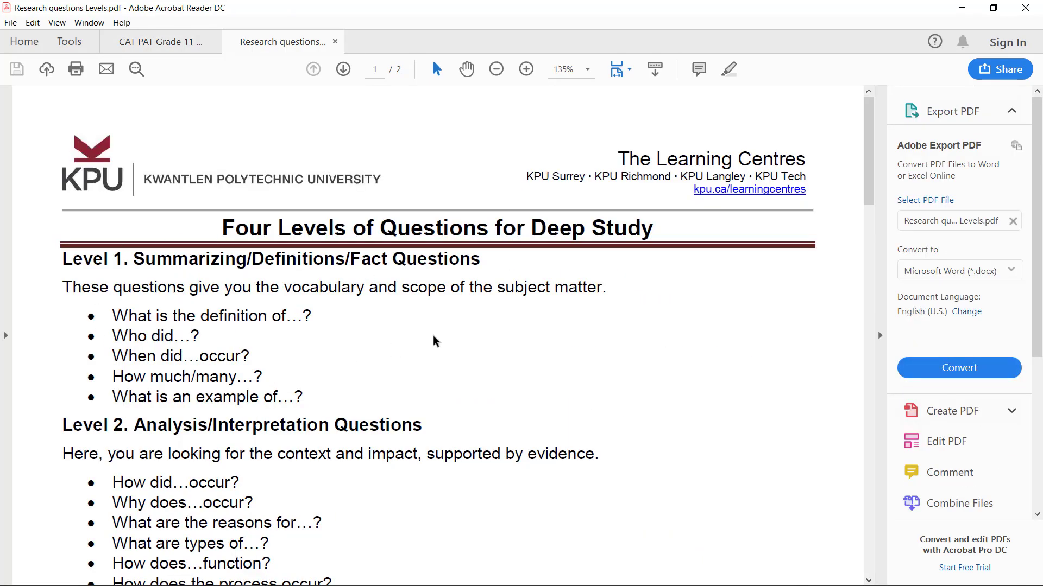
{"action": "scroll", "coordinate": [435, 341], "scroll_direction": "down", "scroll_amount": 3}
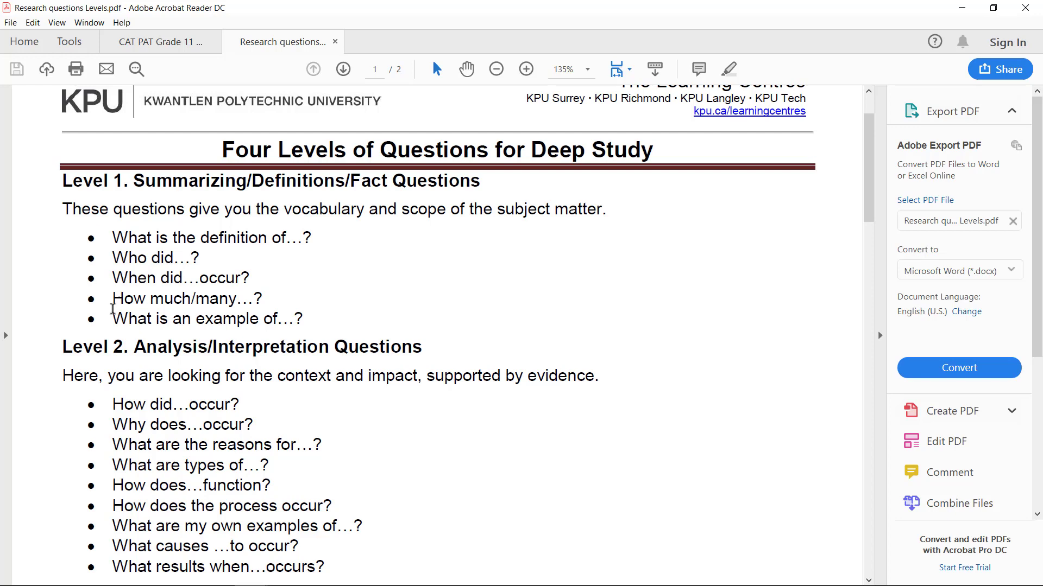
{"action": "scroll", "coordinate": [283, 313], "scroll_direction": "down", "scroll_amount": 4}
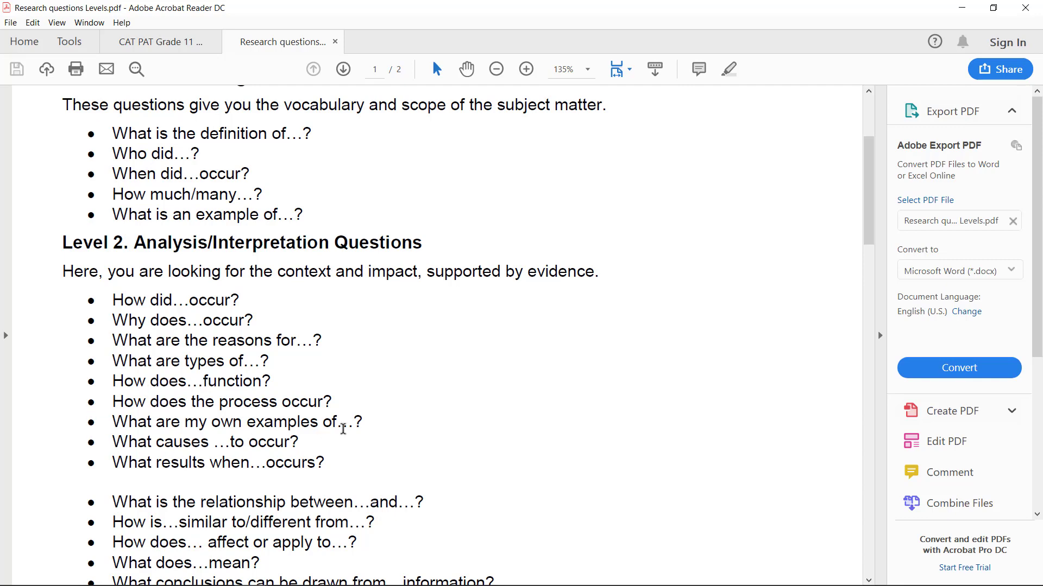
{"action": "scroll", "coordinate": [343, 429], "scroll_direction": "down", "scroll_amount": 4}
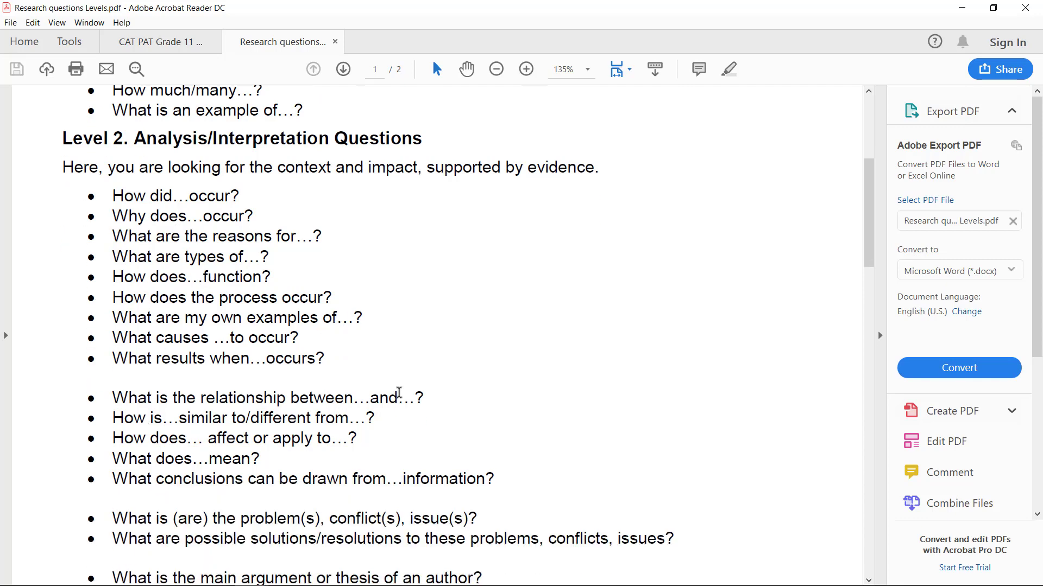
{"action": "scroll", "coordinate": [143, 462], "scroll_direction": "down", "scroll_amount": 3}
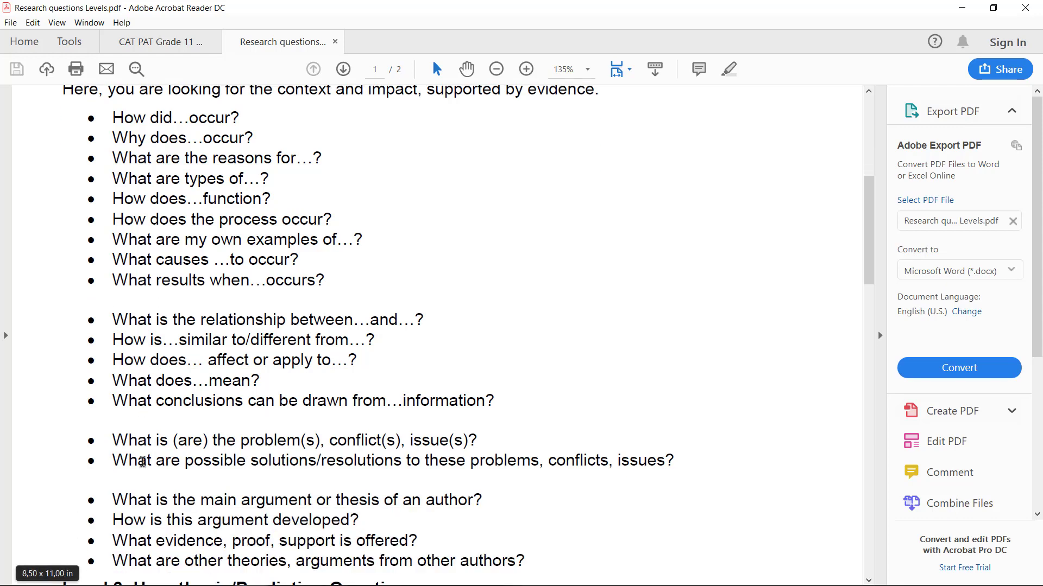
Step: Read the Level 3 and Level 4 example questions and the advice on how to use them
{"action": "scroll", "coordinate": [142, 462], "scroll_direction": "down", "scroll_amount": 9}
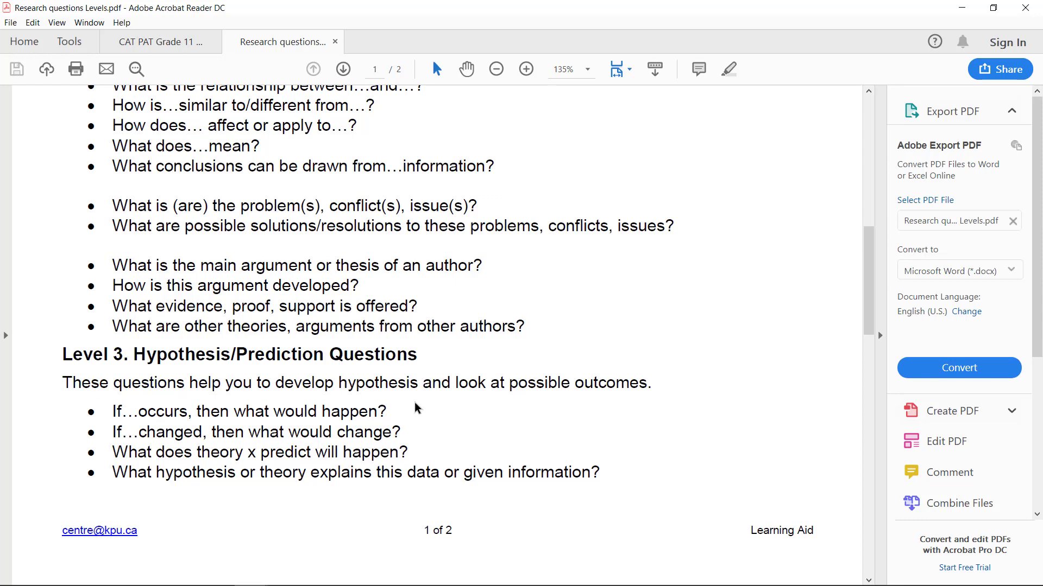
{"action": "scroll", "coordinate": [416, 412], "scroll_direction": "down", "scroll_amount": 5}
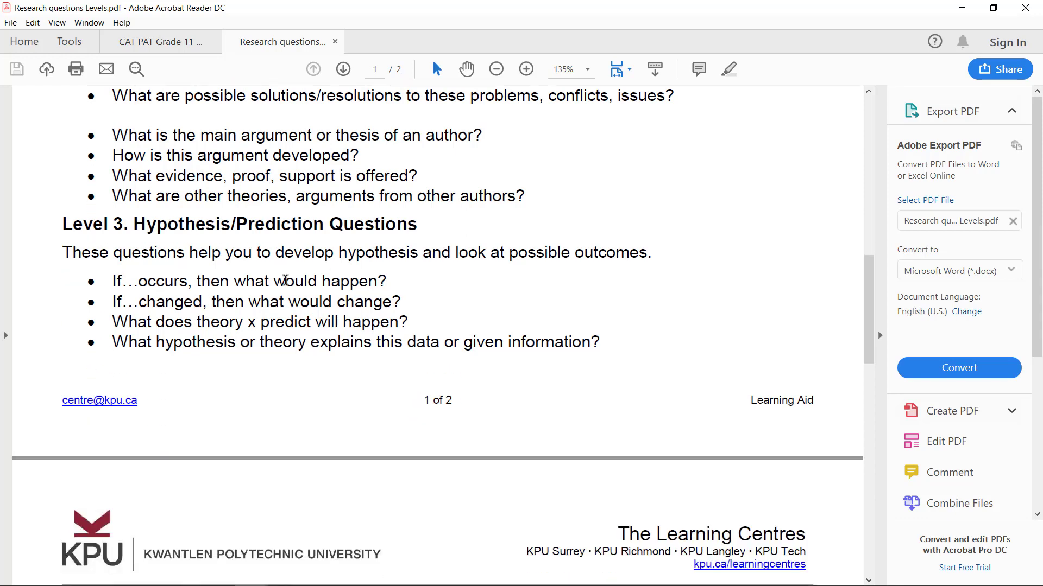
{"action": "scroll", "coordinate": [325, 353], "scroll_direction": "down", "scroll_amount": 12}
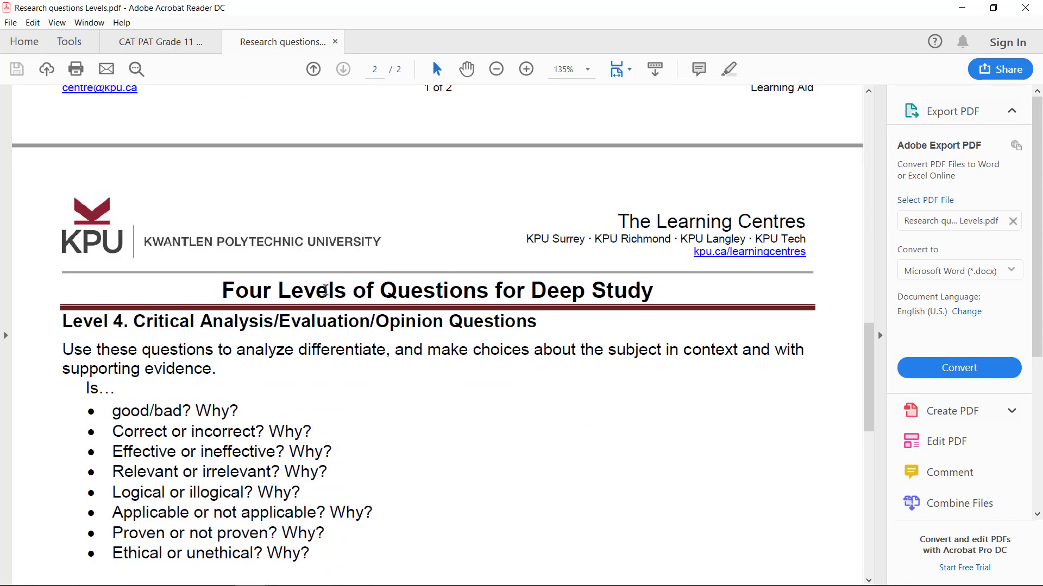
{"action": "scroll", "coordinate": [399, 326], "scroll_direction": "down", "scroll_amount": 4}
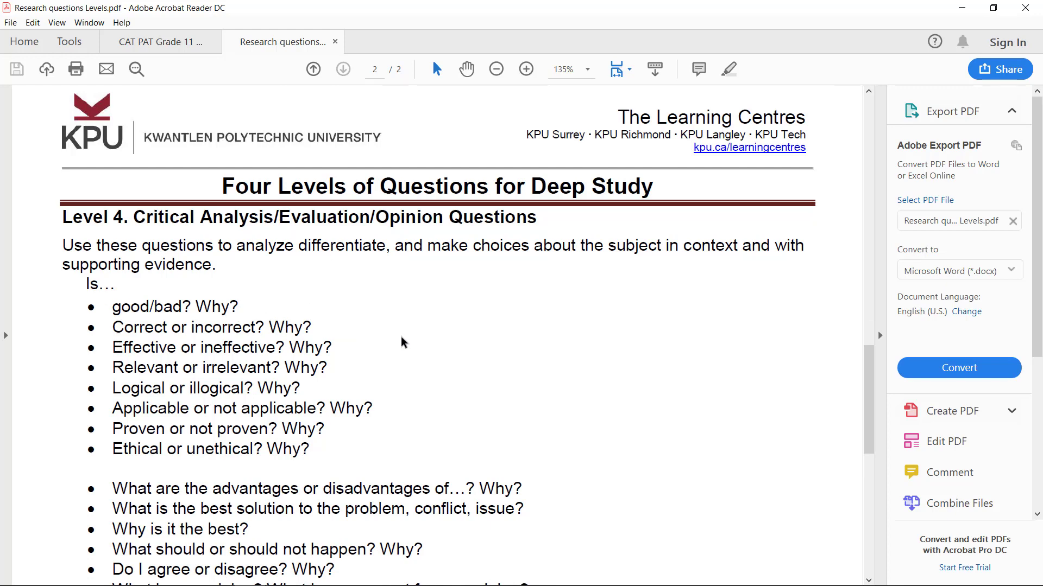
{"action": "scroll", "coordinate": [401, 342], "scroll_direction": "down", "scroll_amount": 5}
{"action": "scroll", "coordinate": [401, 342], "scroll_direction": "down", "scroll_amount": 1}
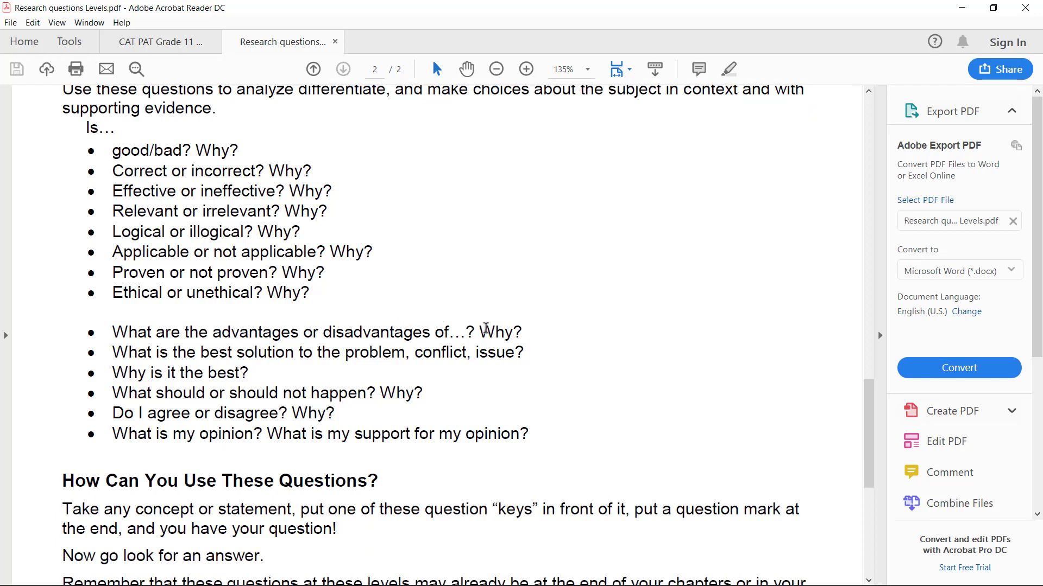
{"action": "scroll", "coordinate": [486, 327], "scroll_direction": "down", "scroll_amount": 4}
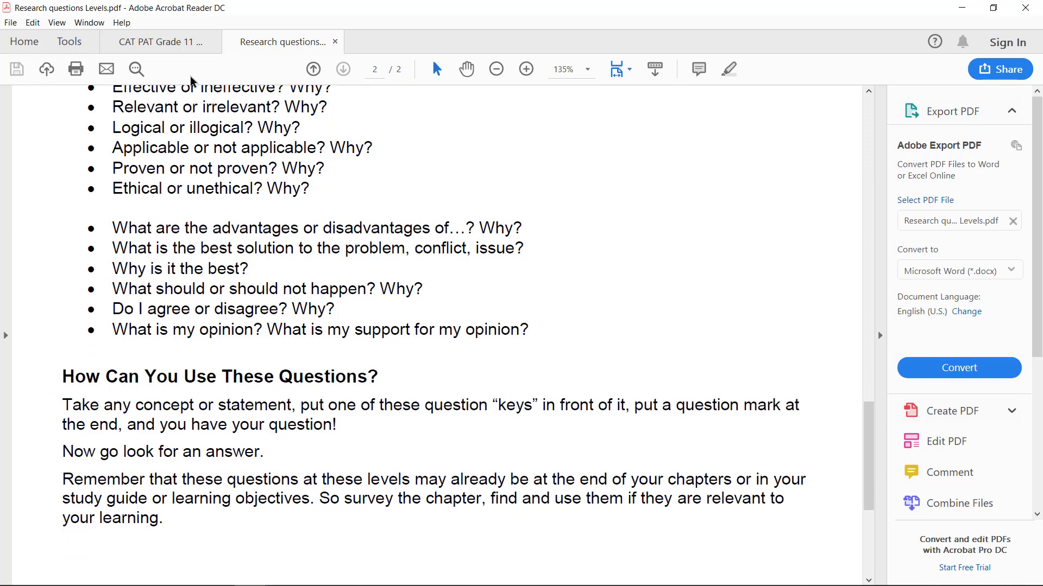
Step: Return to the Learner Guidelines' Questions and Sources table, and switch to the browser to view the start of the gardening allergens article
{"action": "left_click", "coordinate": [180, 43]}
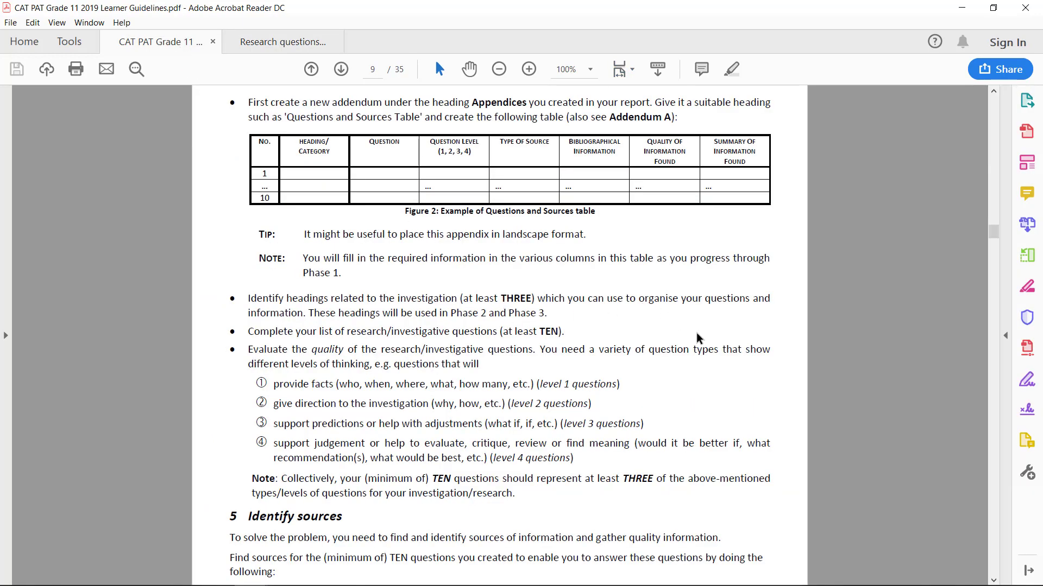
{"action": "scroll", "coordinate": [706, 353], "scroll_direction": "up", "scroll_amount": 1}
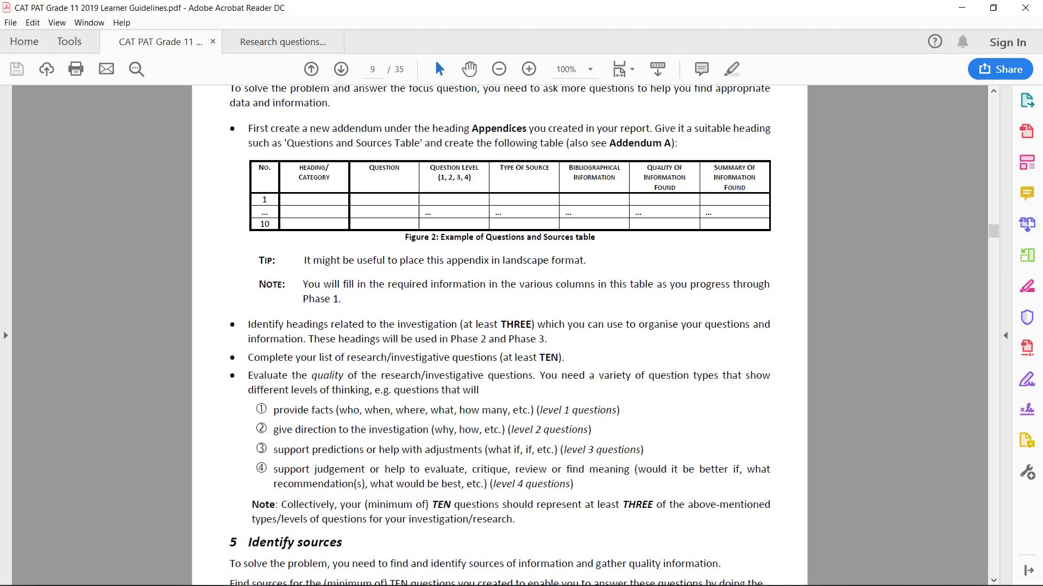
{"action": "key", "text": "alt+Tab"}
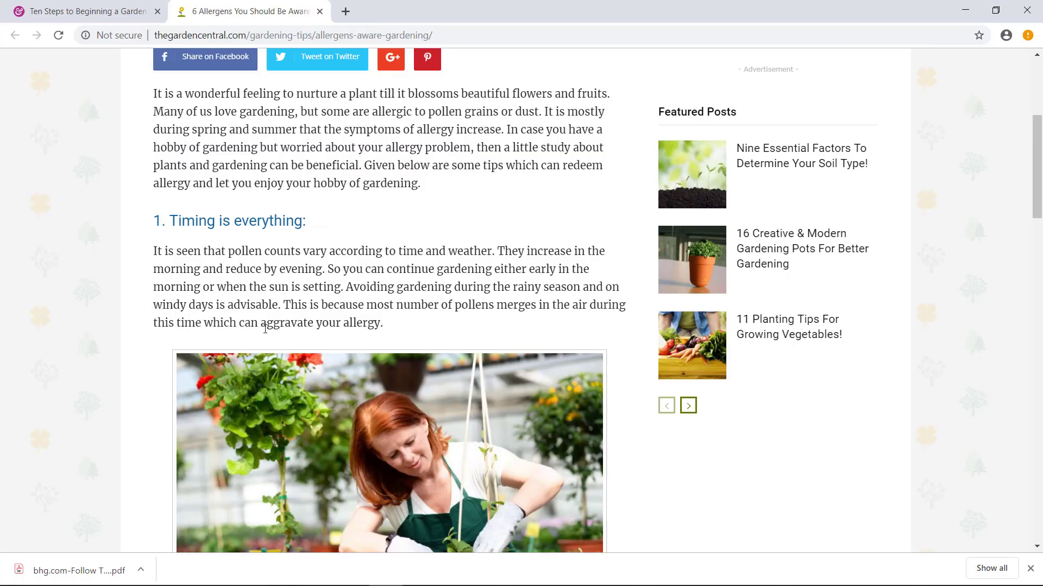
{"action": "scroll", "coordinate": [363, 373], "scroll_direction": "up", "scroll_amount": 2}
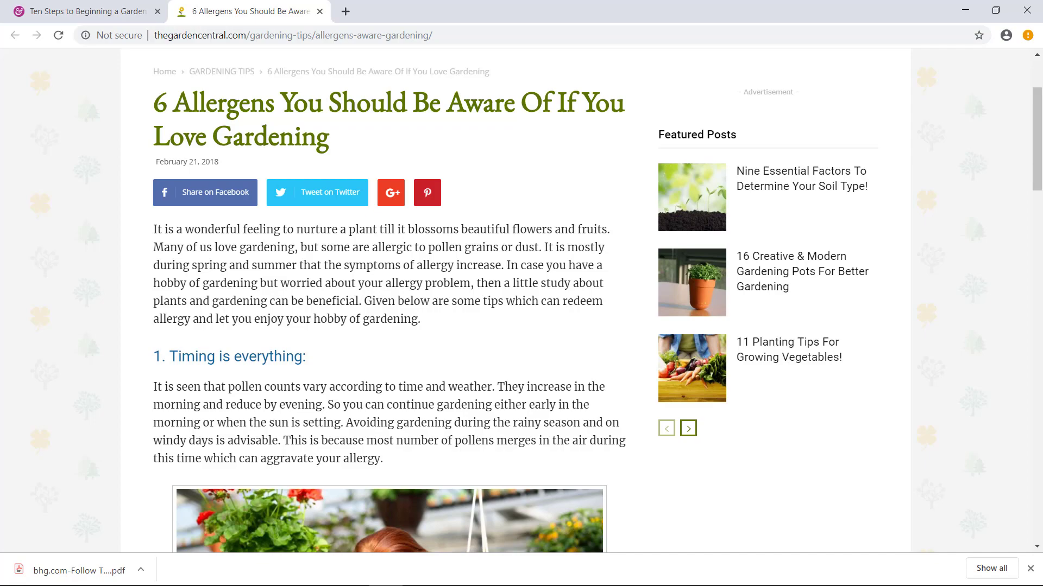
Step: Switch to the Gardening report in Word and place the cursor in row 1's Heading cell of the Addendum B table
{"action": "key", "text": "alt+Tab"}
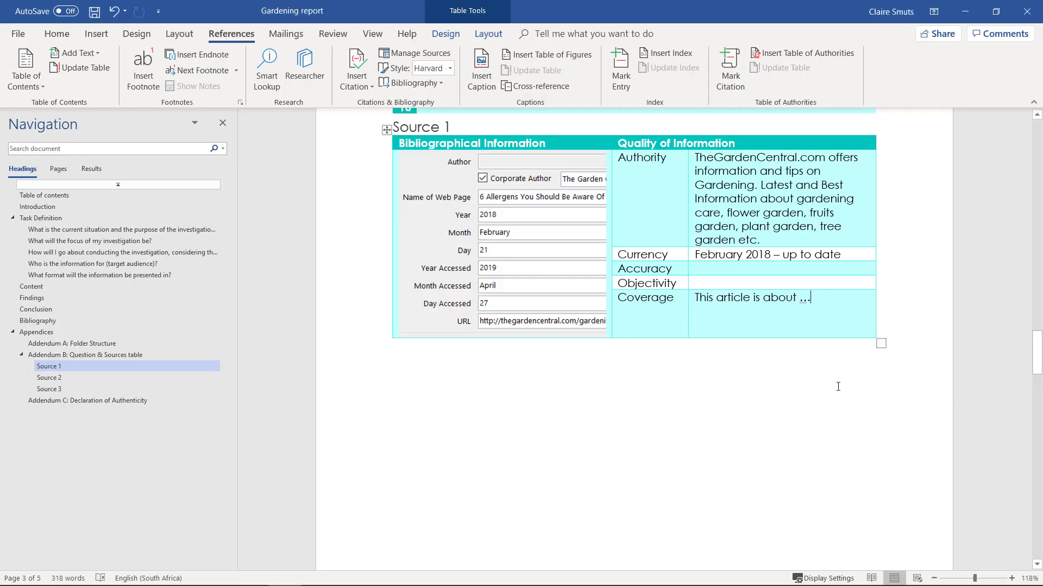
{"action": "scroll", "coordinate": [561, 384], "scroll_direction": "up", "scroll_amount": 5}
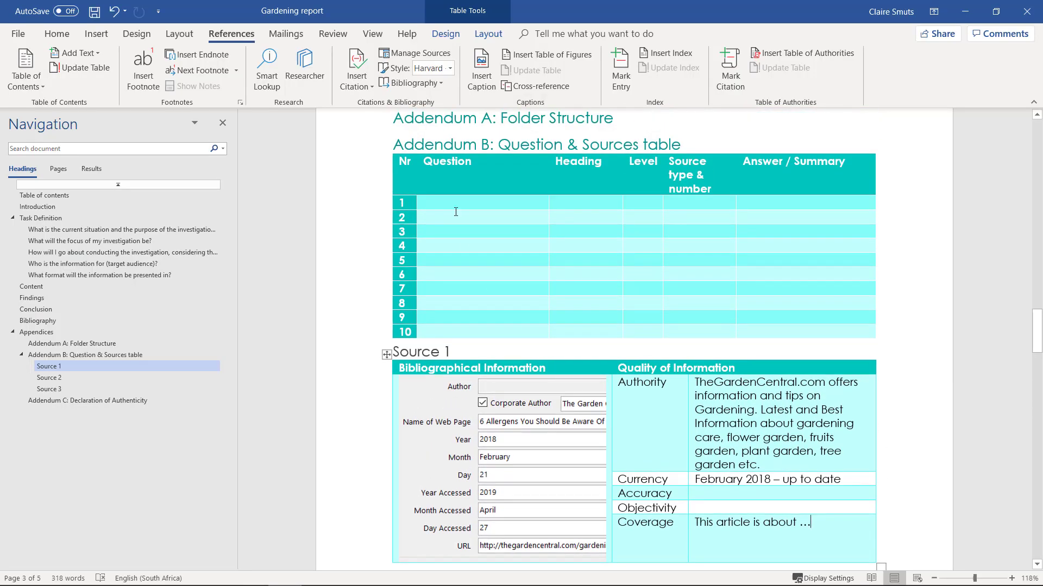
{"action": "left_click", "coordinate": [463, 206]}
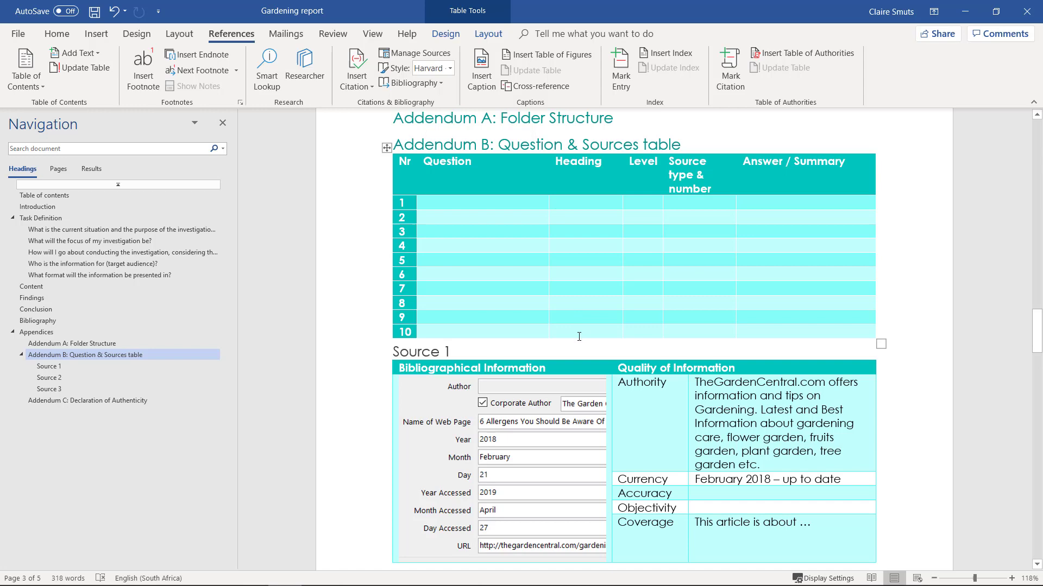
{"action": "left_click", "coordinate": [555, 202]}
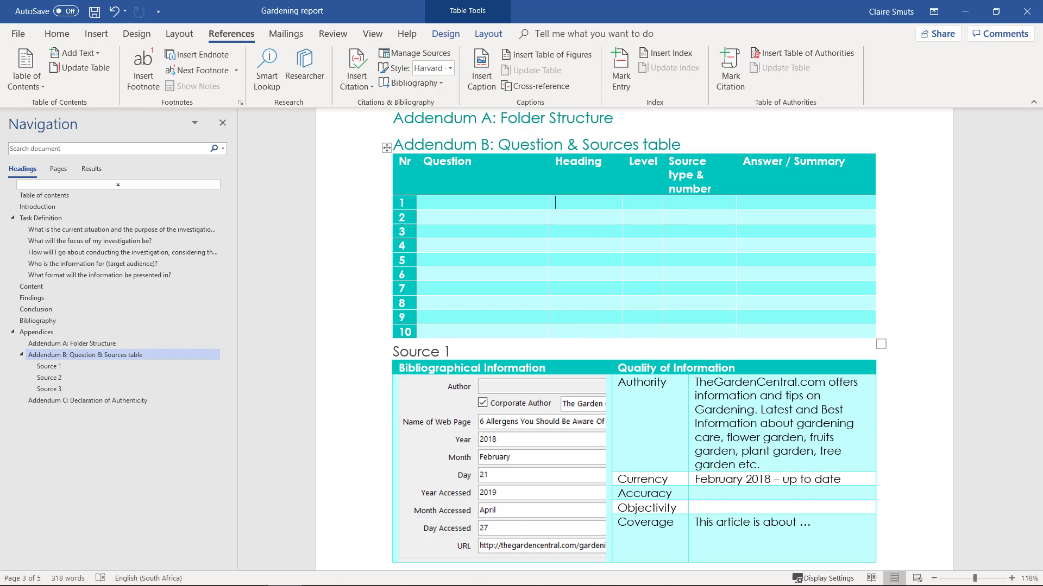
Step: Consult the gardening allergens article in the browser and enter "Why is plant placement important?" as question 1 in Word's Addendum B table
{"action": "key", "text": "alt+Tab"}
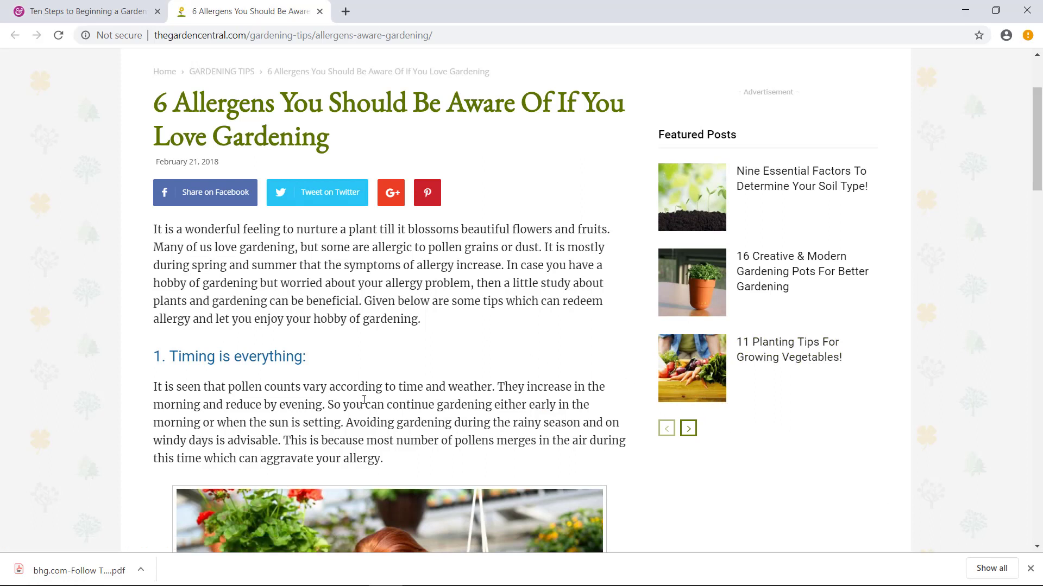
{"action": "scroll", "coordinate": [364, 401], "scroll_direction": "down", "scroll_amount": 10}
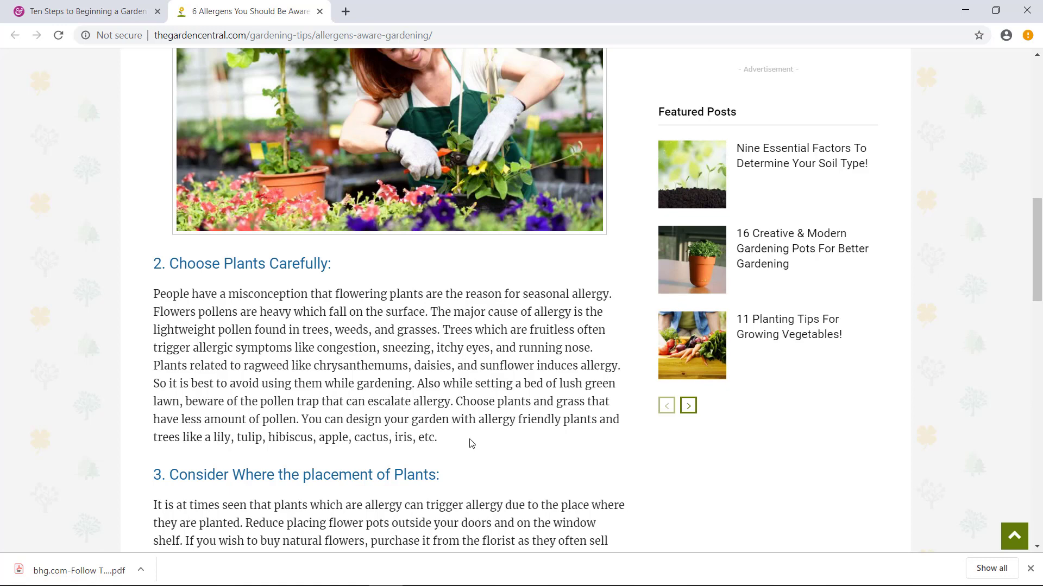
{"action": "scroll", "coordinate": [470, 443], "scroll_direction": "down", "scroll_amount": 4}
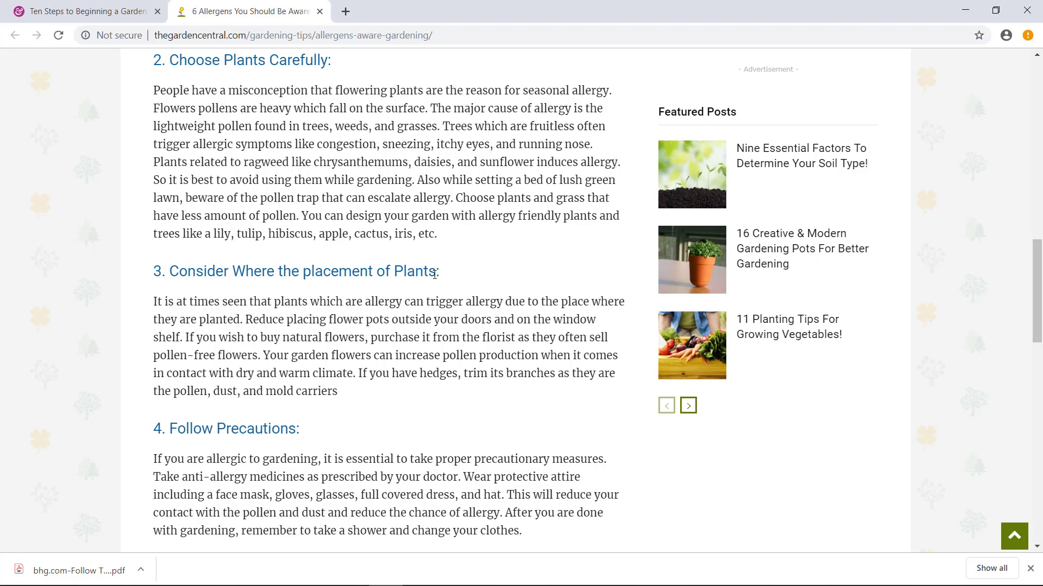
{"action": "mouse_move", "coordinate": [318, 559]}
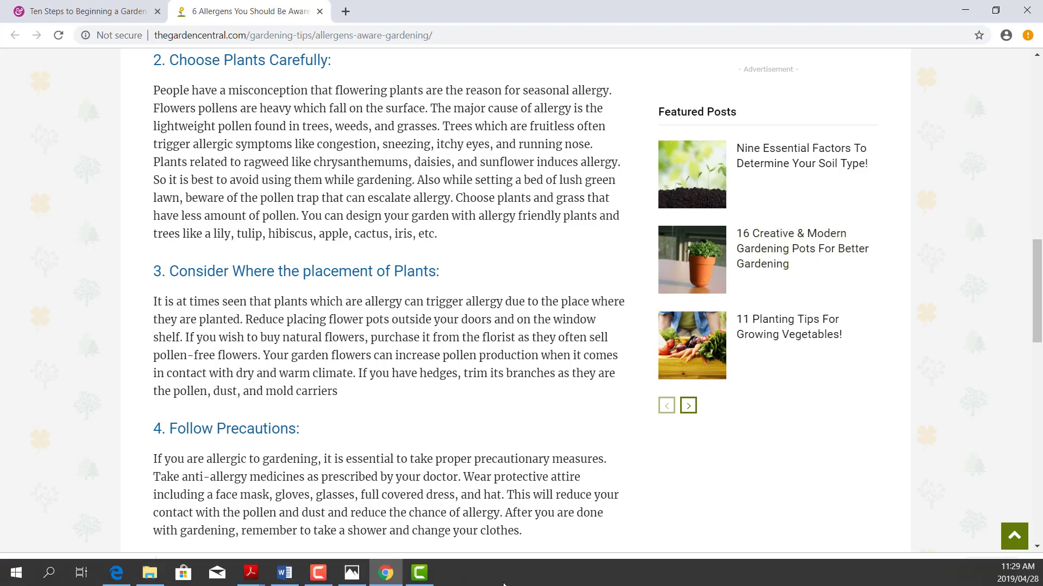
{"action": "left_click", "coordinate": [285, 573]}
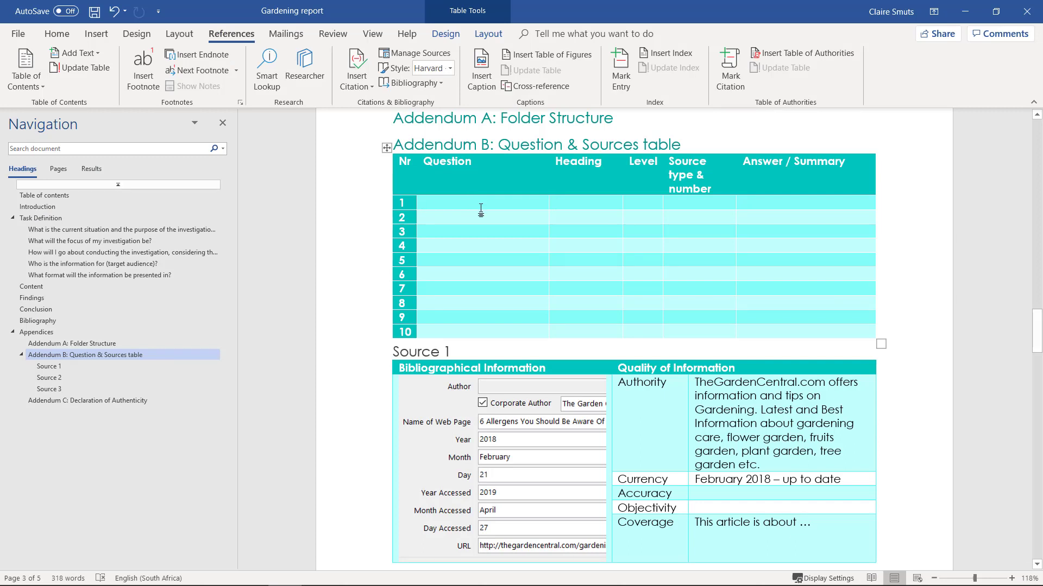
{"action": "type", "text": "Why is plant p"}
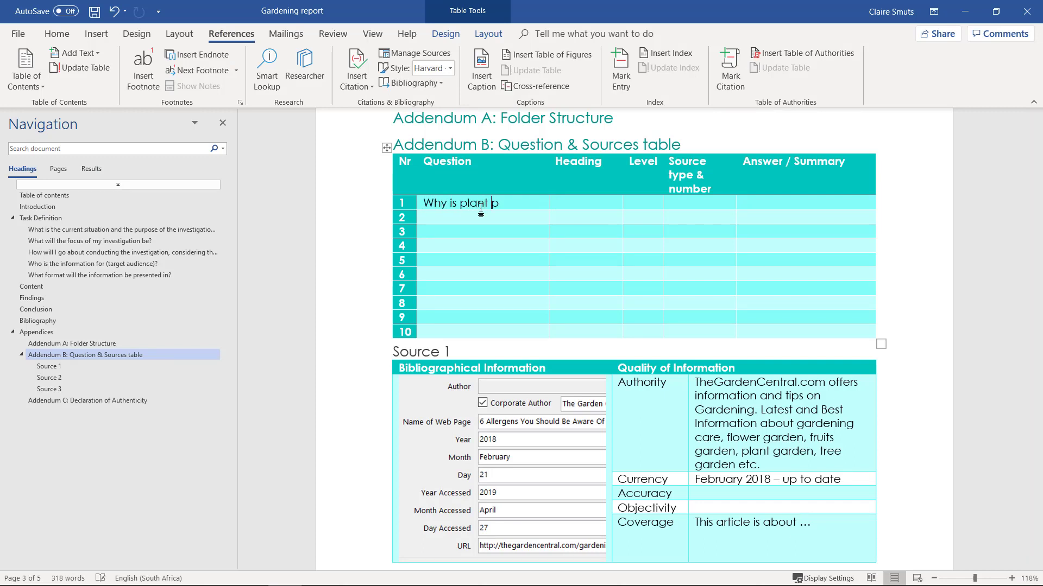
{"action": "type", "text": "lacement imp"}
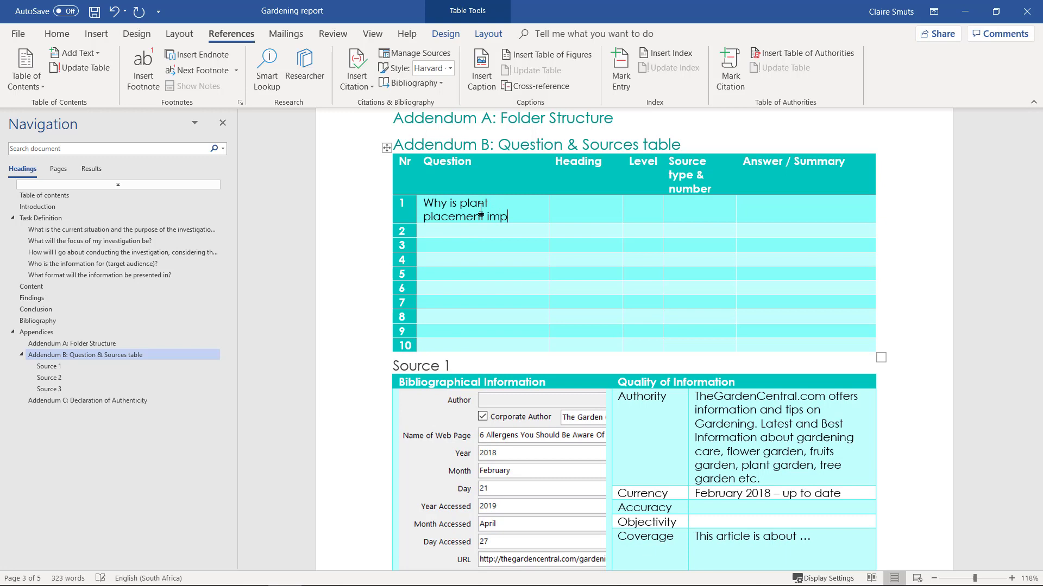
{"action": "type", "text": "ortant?"}
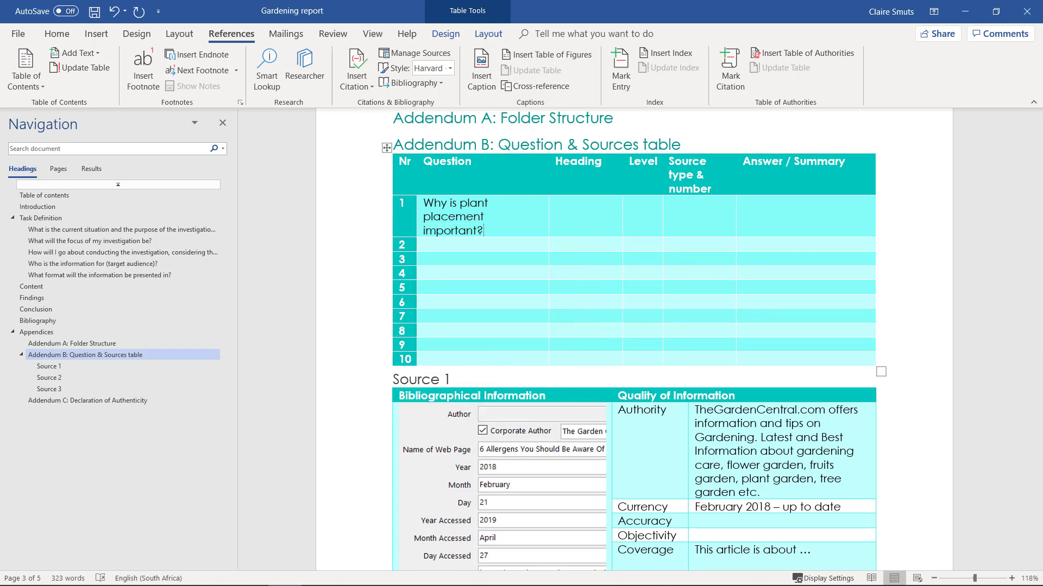
Step: Switch to Research questions Levels in Acrobat Reader and go back from Level 4 to the Level 1 and Level 2 example questions
{"action": "key", "text": "alt+Tab"}
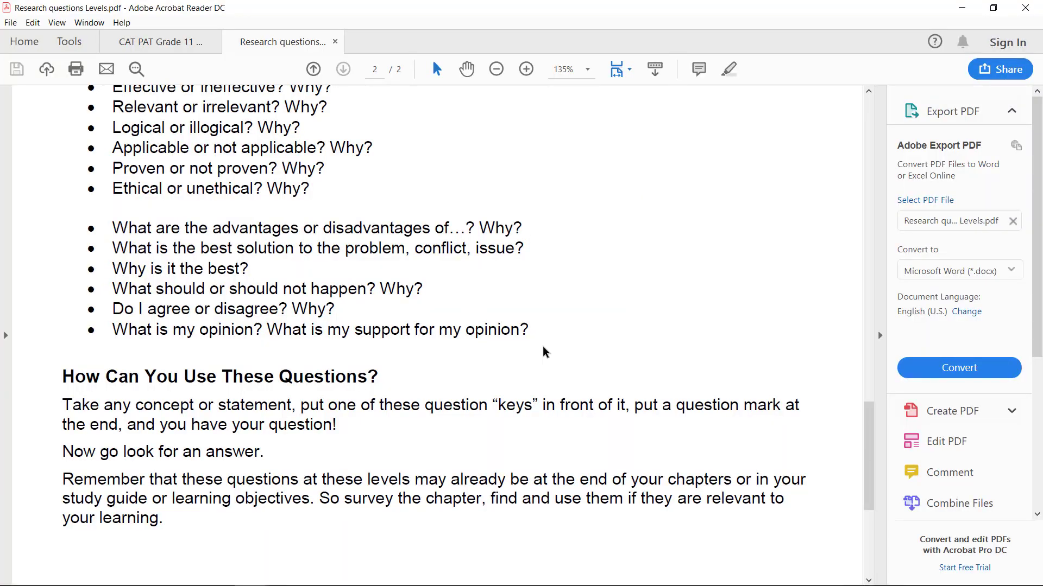
{"action": "scroll", "coordinate": [456, 356], "scroll_direction": "up", "scroll_amount": 4}
{"action": "scroll", "coordinate": [459, 353], "scroll_direction": "up", "scroll_amount": 3}
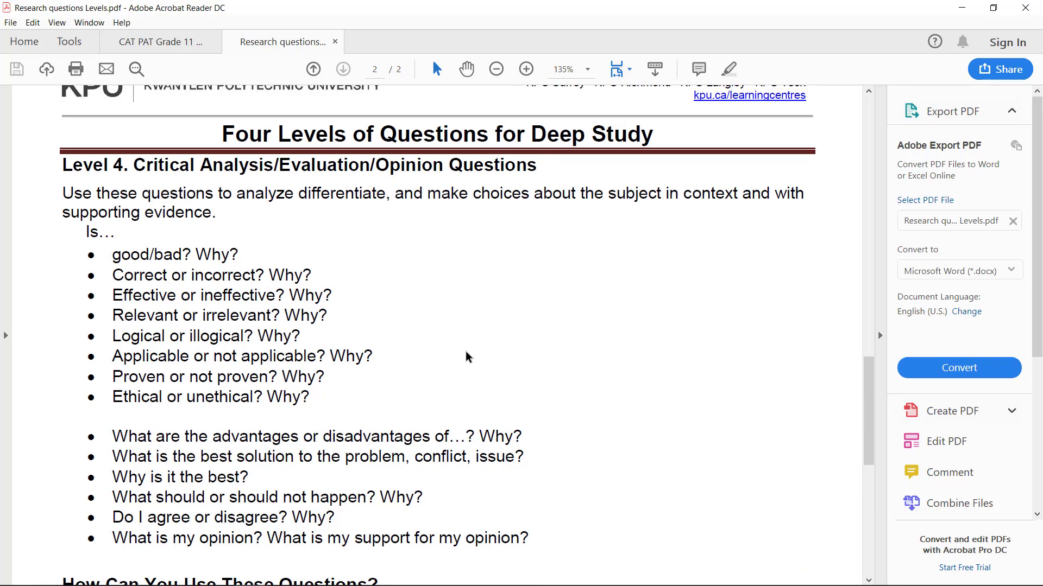
{"action": "scroll", "coordinate": [471, 356], "scroll_direction": "up", "scroll_amount": 20}
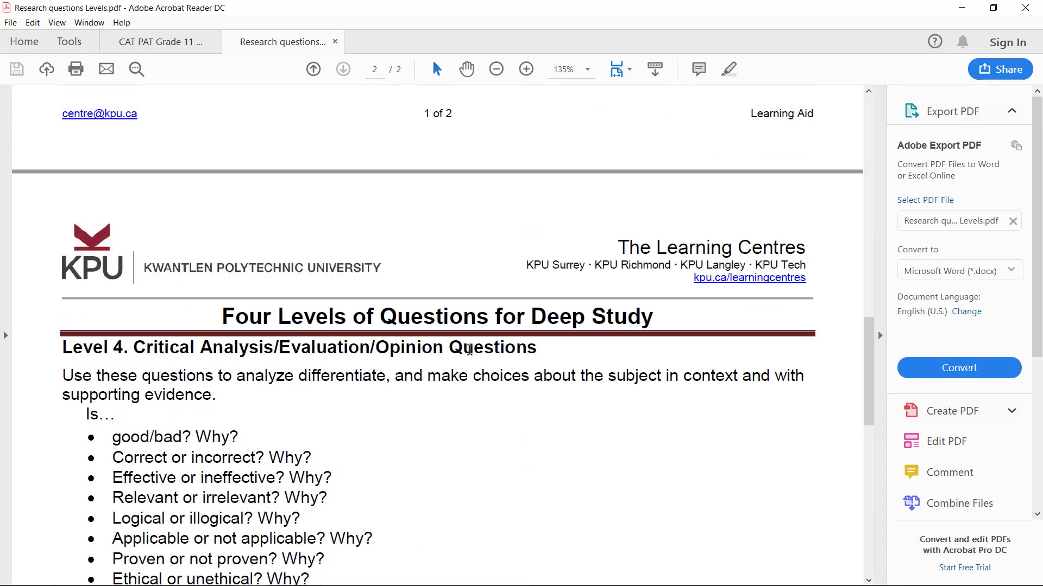
{"action": "scroll", "coordinate": [471, 356], "scroll_direction": "up", "scroll_amount": 6}
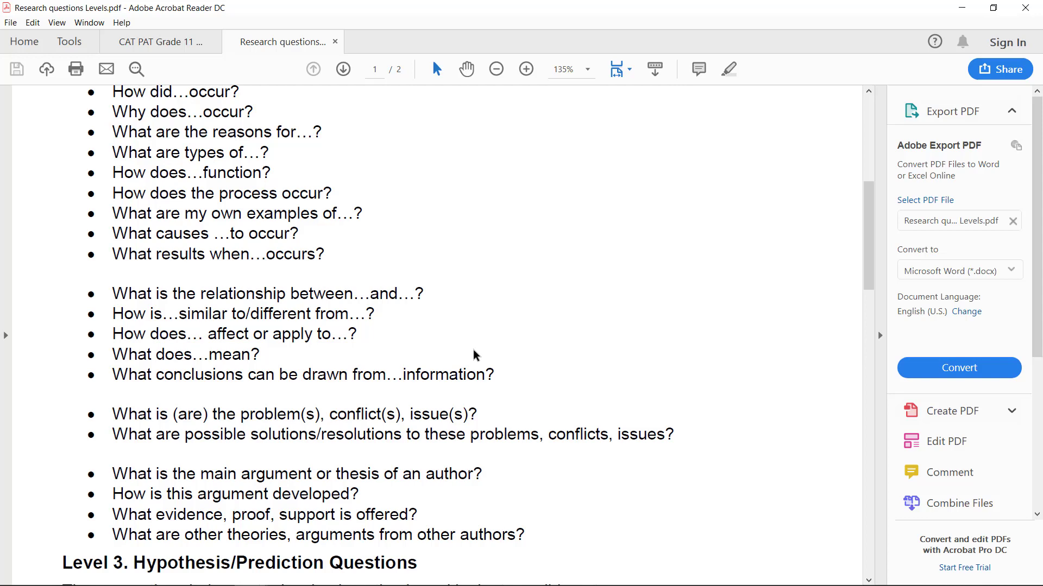
{"action": "scroll", "coordinate": [474, 355], "scroll_direction": "up", "scroll_amount": 7}
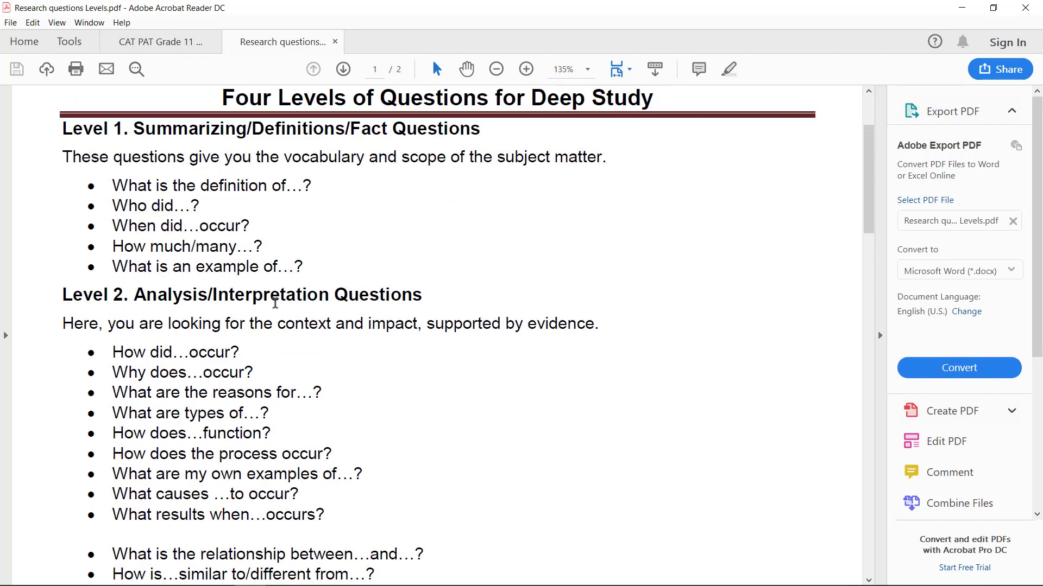
Step: Compare the Level 1 and Level 2 examples, highlighting "Summarizing/Definitions/Fact Questions" and "context and impact, supported by evidence"
{"action": "scroll", "coordinate": [231, 452], "scroll_direction": "down", "scroll_amount": 2}
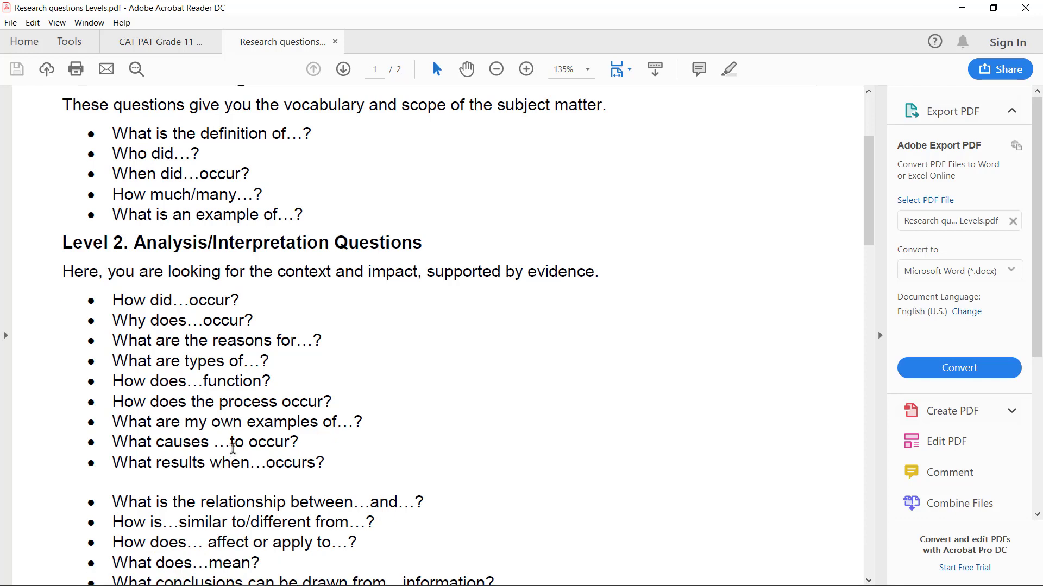
{"action": "scroll", "coordinate": [233, 446], "scroll_direction": "down", "scroll_amount": 2}
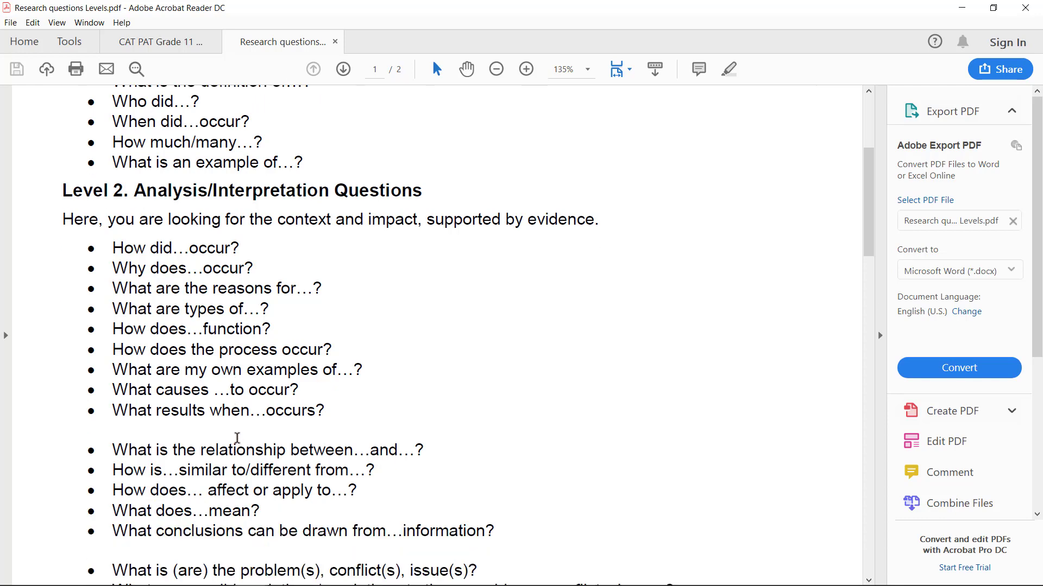
{"action": "scroll", "coordinate": [236, 439], "scroll_direction": "down", "scroll_amount": 1}
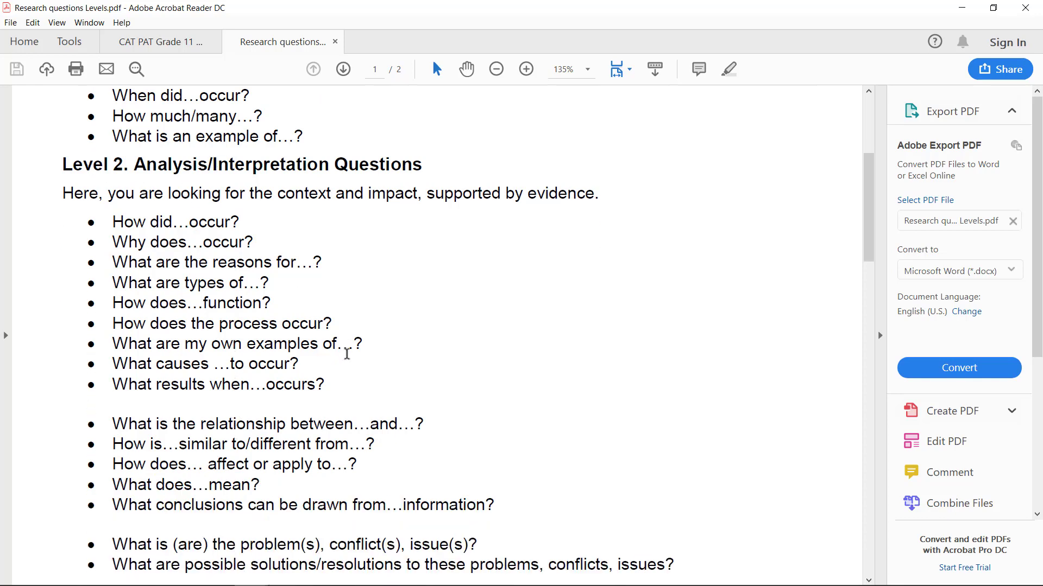
{"action": "scroll", "coordinate": [346, 354], "scroll_direction": "down", "scroll_amount": 4}
{"action": "scroll", "coordinate": [346, 355], "scroll_direction": "up", "scroll_amount": 6}
{"action": "scroll", "coordinate": [346, 356], "scroll_direction": "up", "scroll_amount": 4}
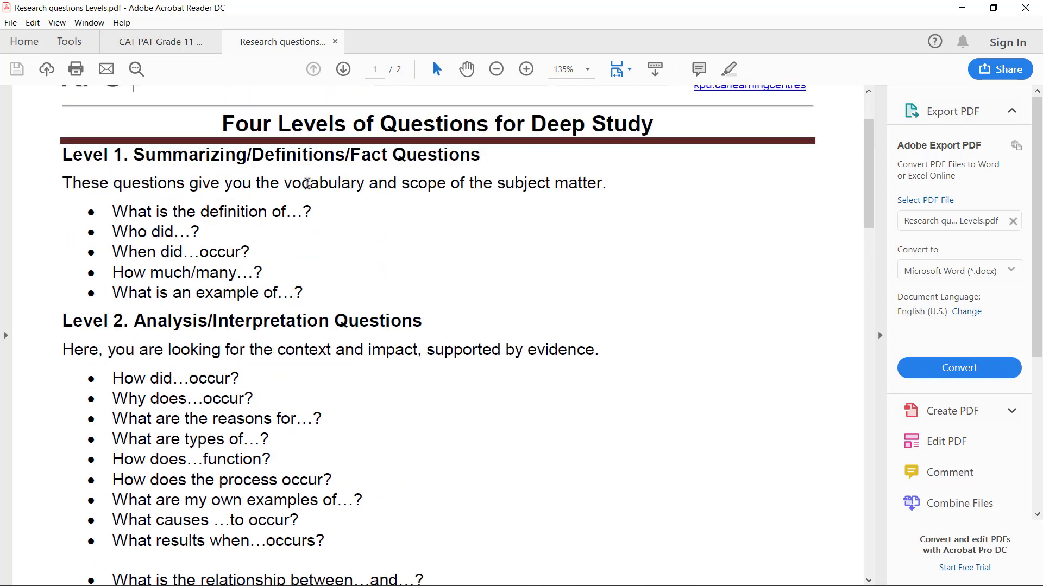
{"action": "left_click_drag", "start_coordinate": [134, 154], "coordinate": [486, 155]}
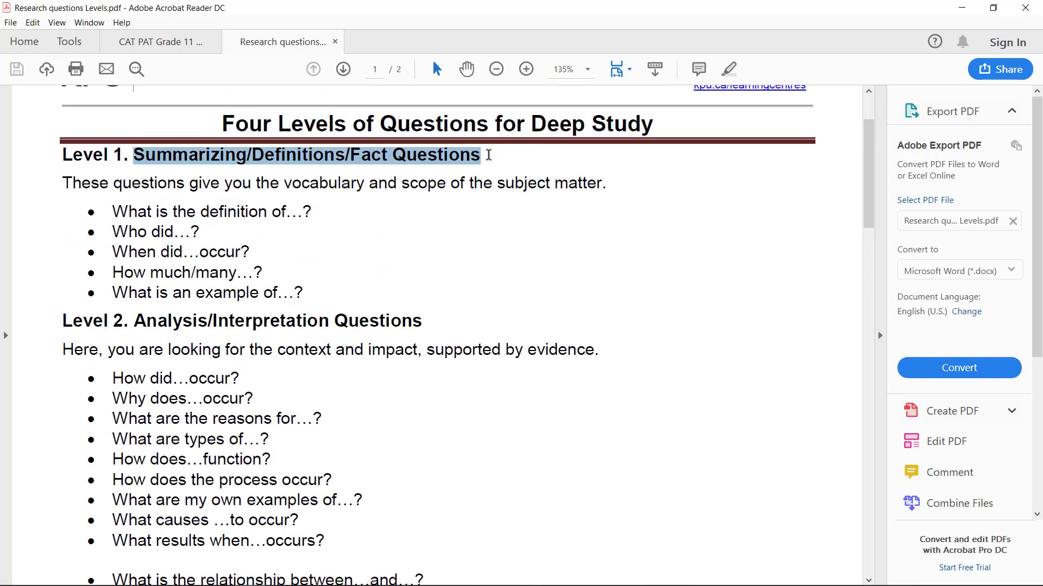
{"action": "scroll", "coordinate": [523, 351], "scroll_direction": "down", "scroll_amount": 3}
{"action": "scroll", "coordinate": [523, 349], "scroll_direction": "down", "scroll_amount": 2}
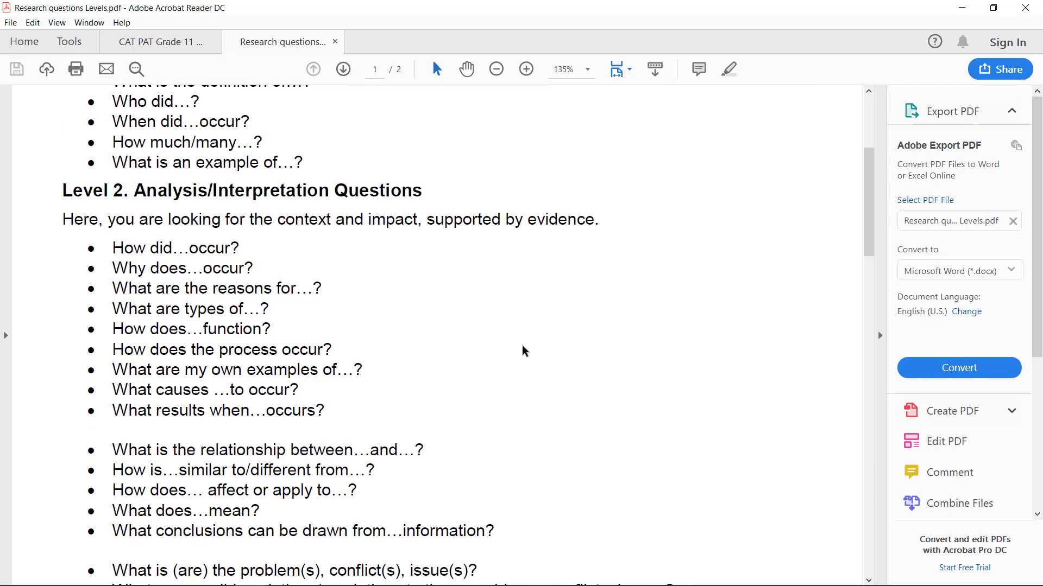
{"action": "scroll", "coordinate": [523, 350], "scroll_direction": "down", "scroll_amount": 3}
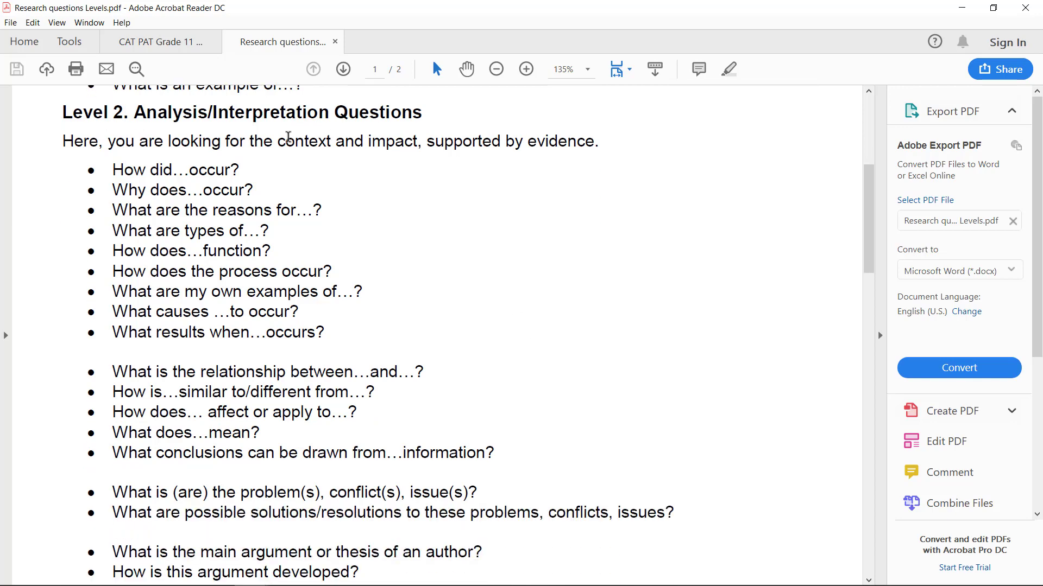
{"action": "left_click_drag", "start_coordinate": [279, 141], "coordinate": [533, 156]}
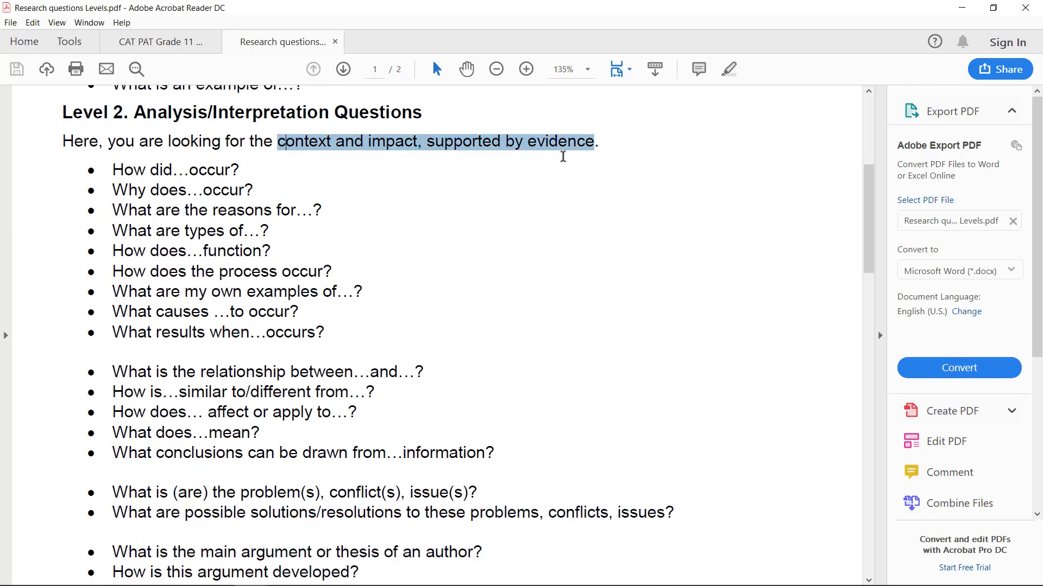
Step: Return to the Gardening report in Word and enter 2 as the level of question 1
{"action": "left_click", "coordinate": [961, 7]}
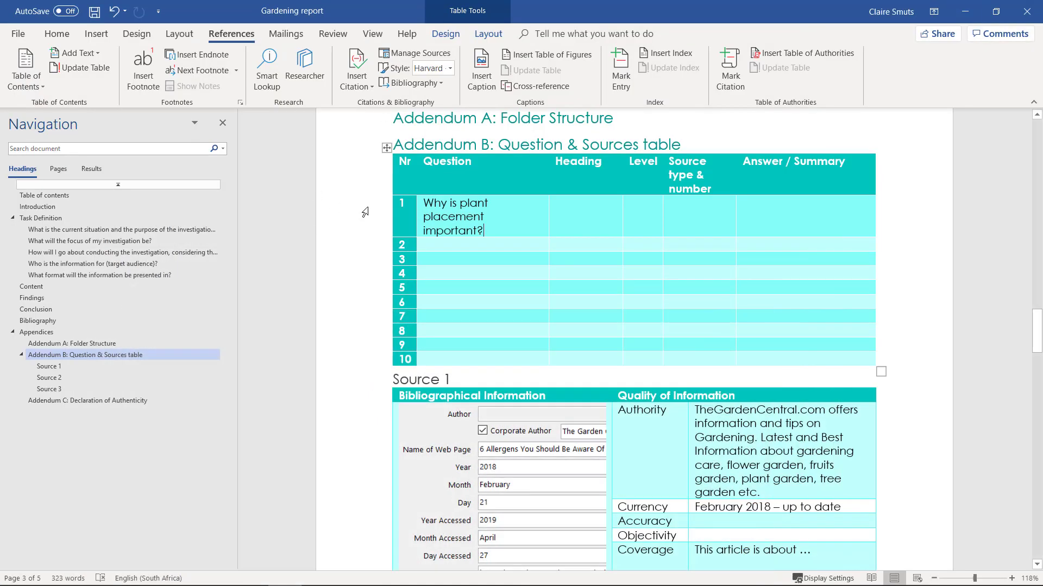
{"action": "left_click", "coordinate": [647, 212]}
{"action": "type", "text": "2"}
Step: Consult the suggested headings in Capture.PNG and enter "Everything about" as the heading of question 1 in the Gardening report
{"action": "key", "text": "shift+Tab"}
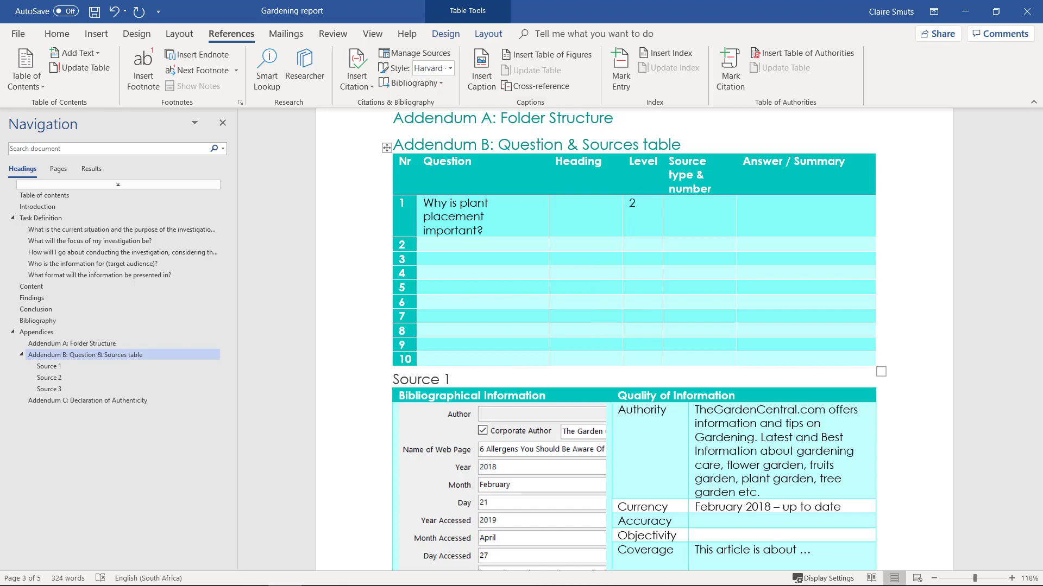
{"action": "key", "text": "alt+Tab"}
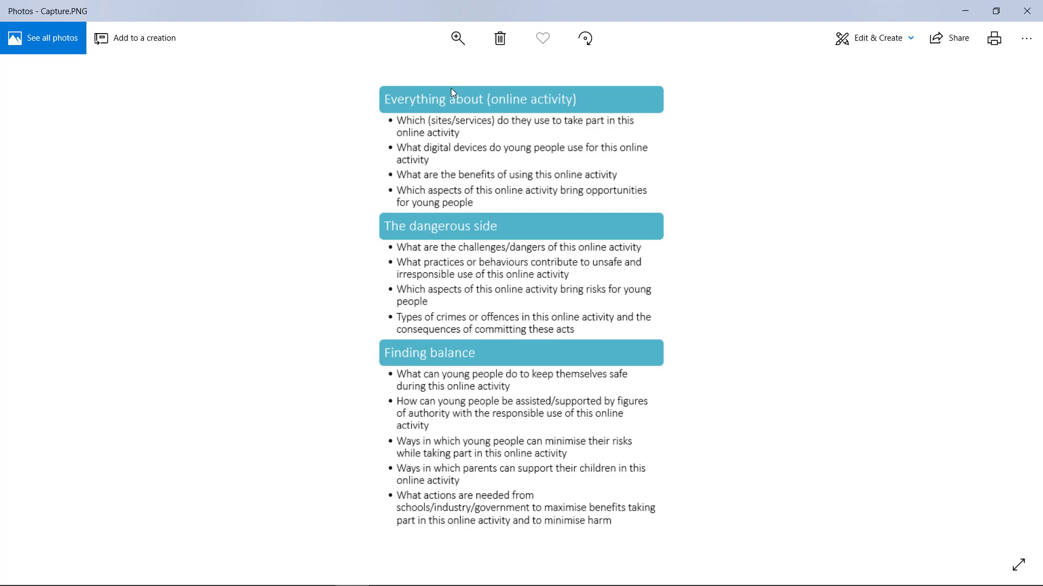
{"action": "left_click", "coordinate": [965, 11]}
{"action": "left_click", "coordinate": [592, 207]}
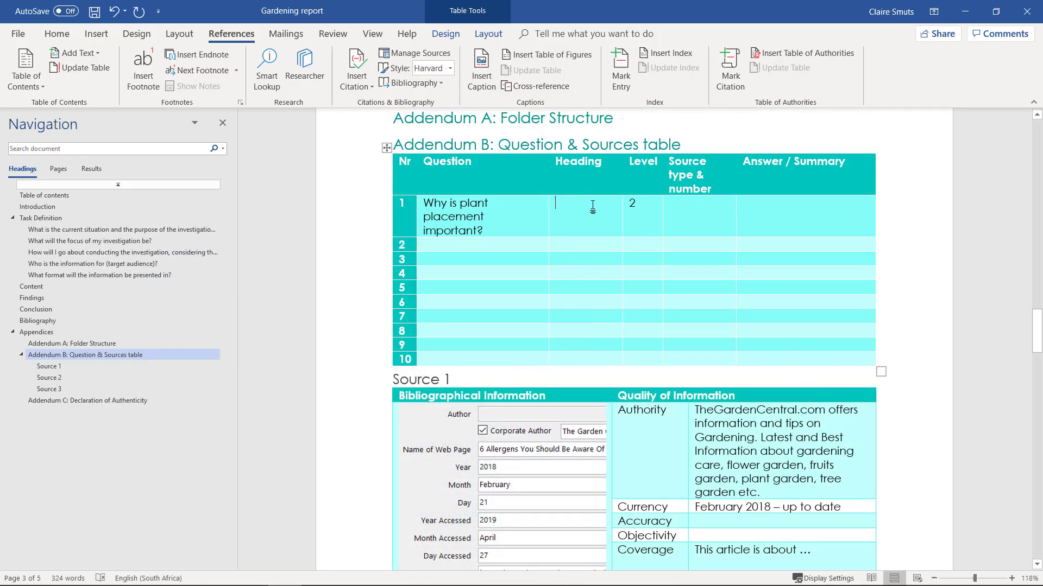
{"action": "type", "text": "Everything"}
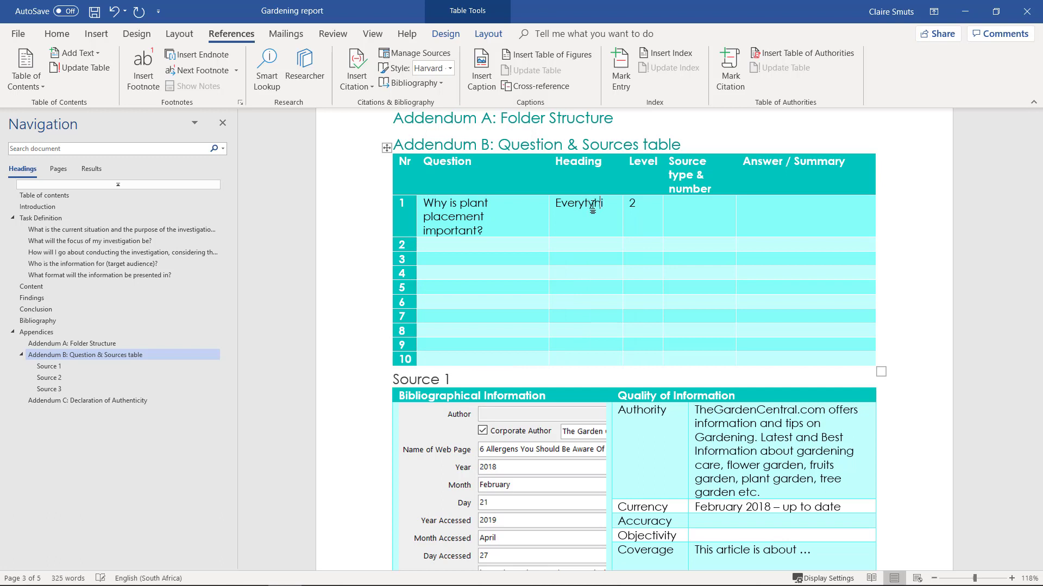
{"action": "key", "text": "BackSpace"}
{"action": "key", "text": "BackSpace"}
{"action": "key", "text": "BackSpace"}
{"action": "key", "text": "BackSpace"}
{"action": "key", "text": "BackSpace"}
{"action": "type", "text": "hing about"}
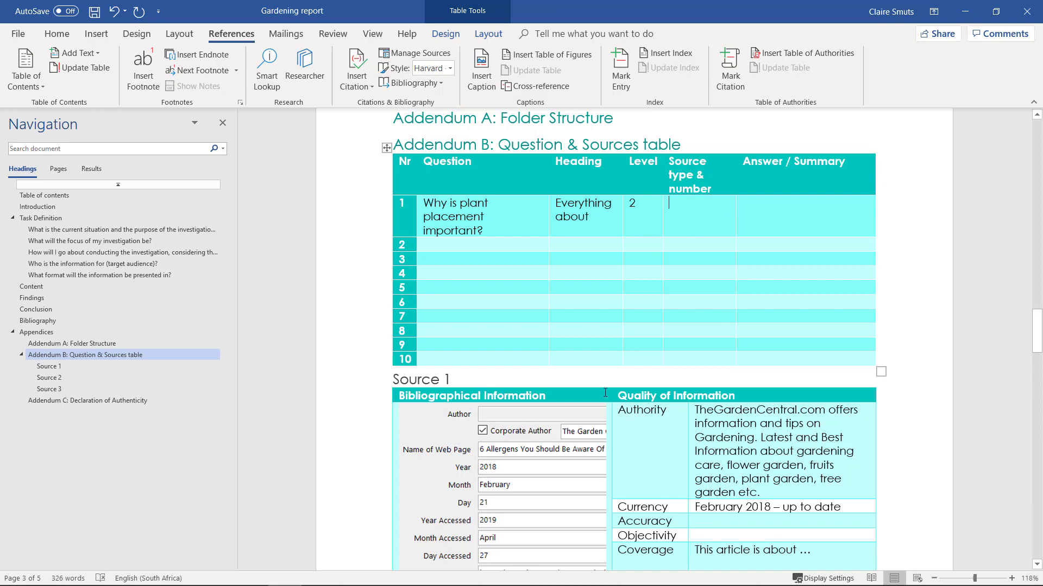
Step: Check the numbered source tables and enter "Website, 1" as the source type and number for question 1
{"action": "left_click", "coordinate": [692, 211]}
{"action": "type", "text": "Website"}
{"action": "double_click", "coordinate": [447, 379]}
{"action": "scroll", "coordinate": [565, 491], "scroll_direction": "down", "scroll_amount": 5}
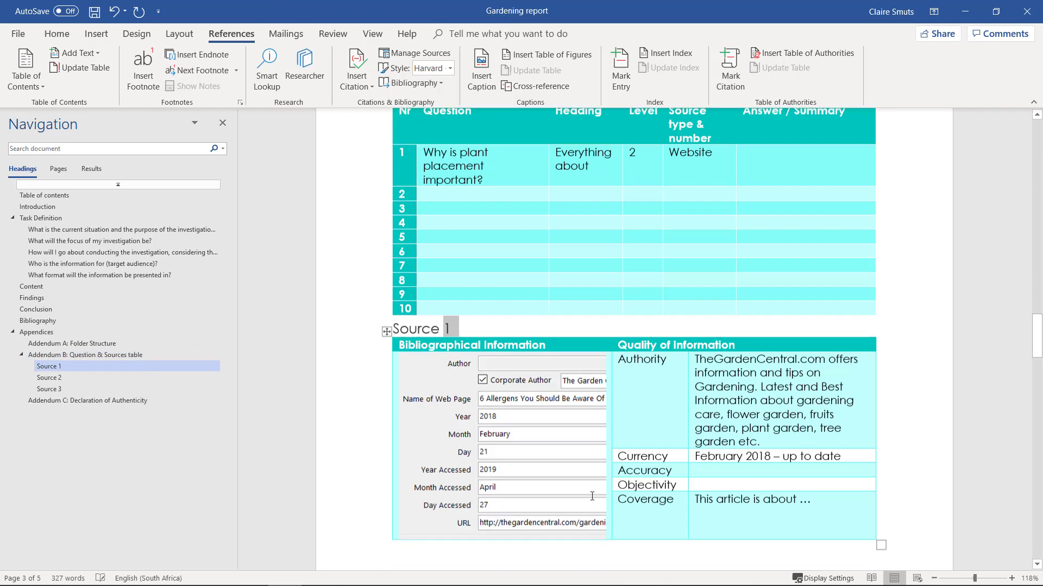
{"action": "scroll", "coordinate": [565, 491], "scroll_direction": "down", "scroll_amount": 6}
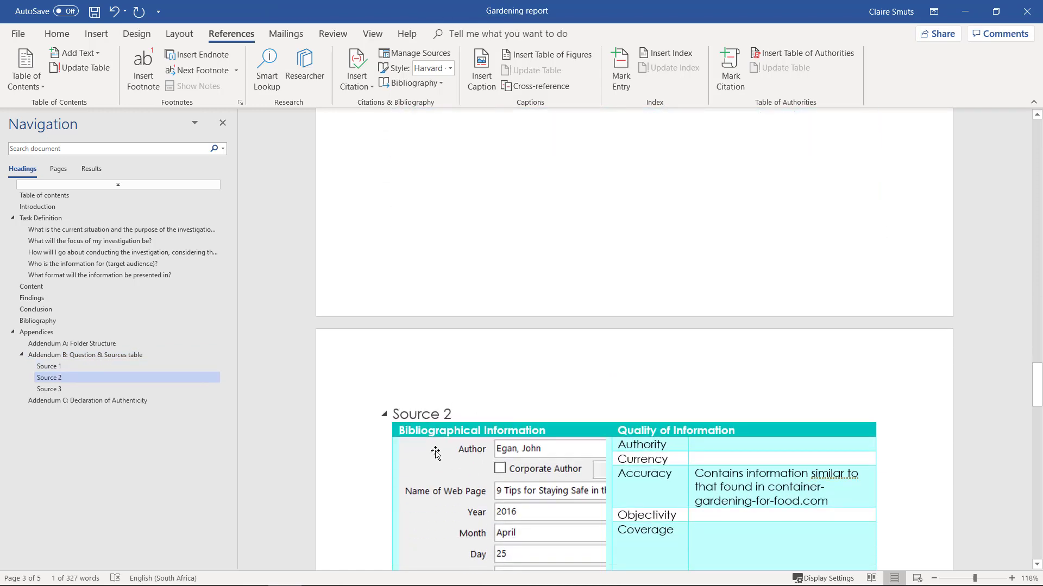
{"action": "scroll", "coordinate": [505, 563], "scroll_direction": "down", "scroll_amount": 5}
{"action": "scroll", "coordinate": [500, 543], "scroll_direction": "up", "scroll_amount": 5}
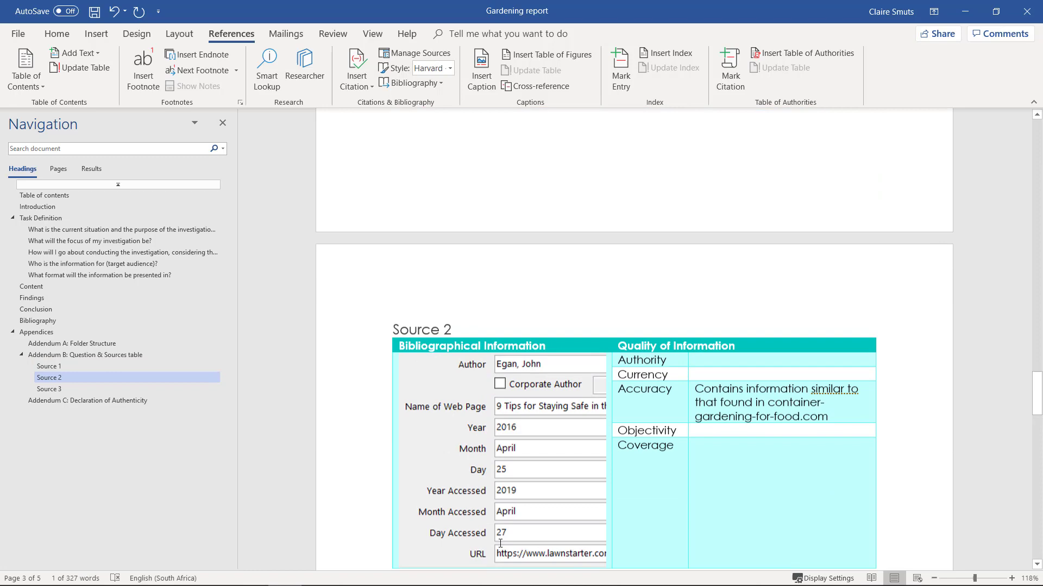
{"action": "scroll", "coordinate": [500, 543], "scroll_direction": "up", "scroll_amount": 10}
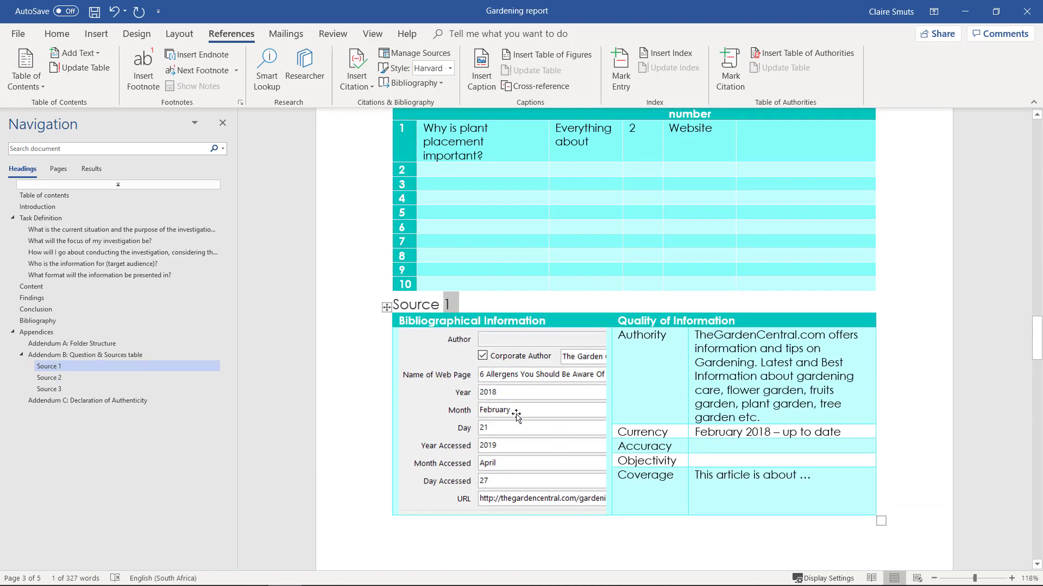
{"action": "scroll", "coordinate": [632, 274], "scroll_direction": "up", "scroll_amount": 2}
{"action": "left_click", "coordinate": [720, 208]}
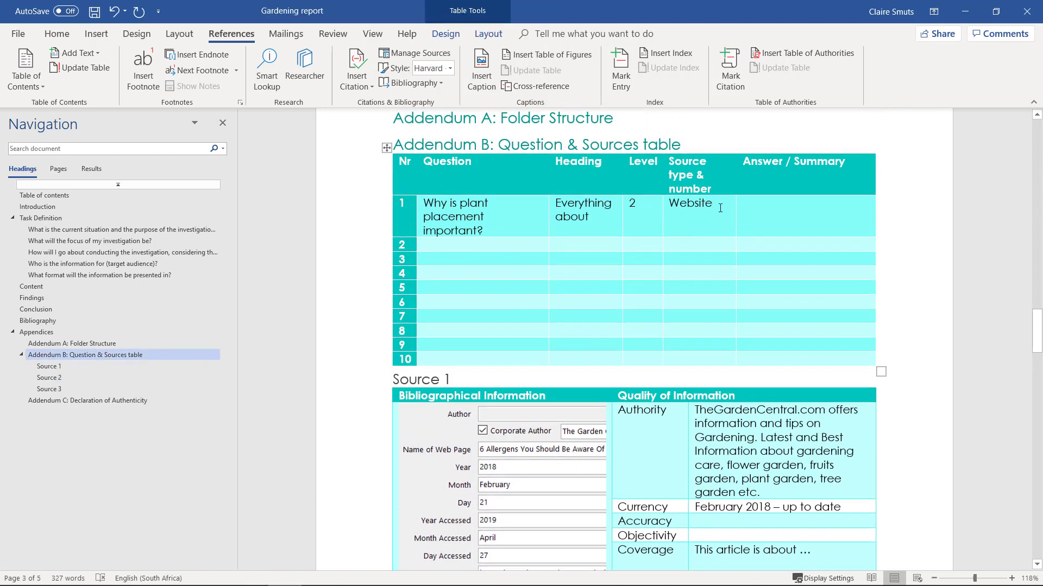
{"action": "type", "text": ", 1"}
Step: Switch to the browser and read the paragraph under "Consider Where the placement of Plants" for the answer to question 1
{"action": "left_click", "coordinate": [768, 208]}
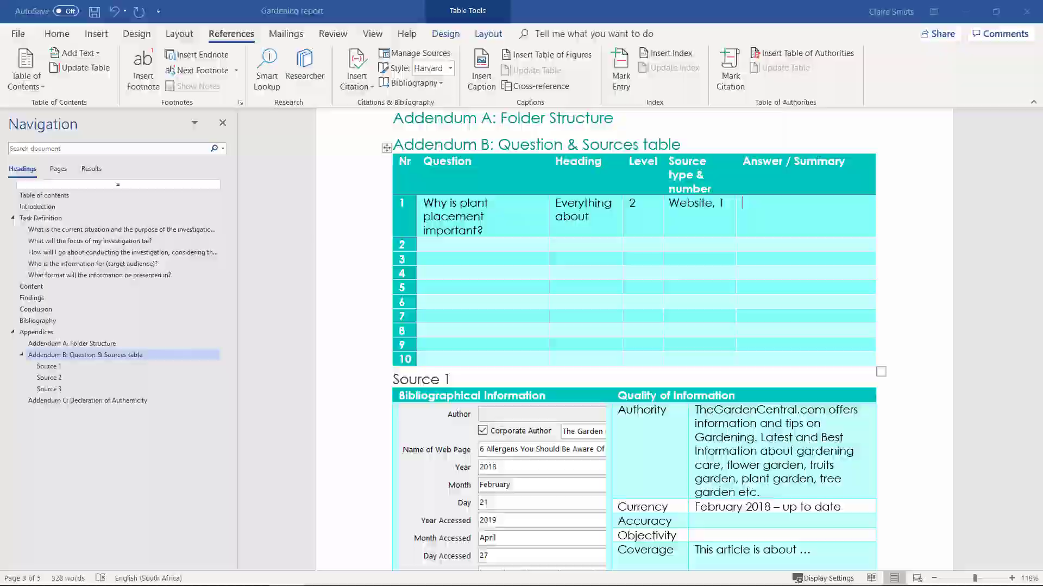
{"action": "key", "text": "alt+Tab"}
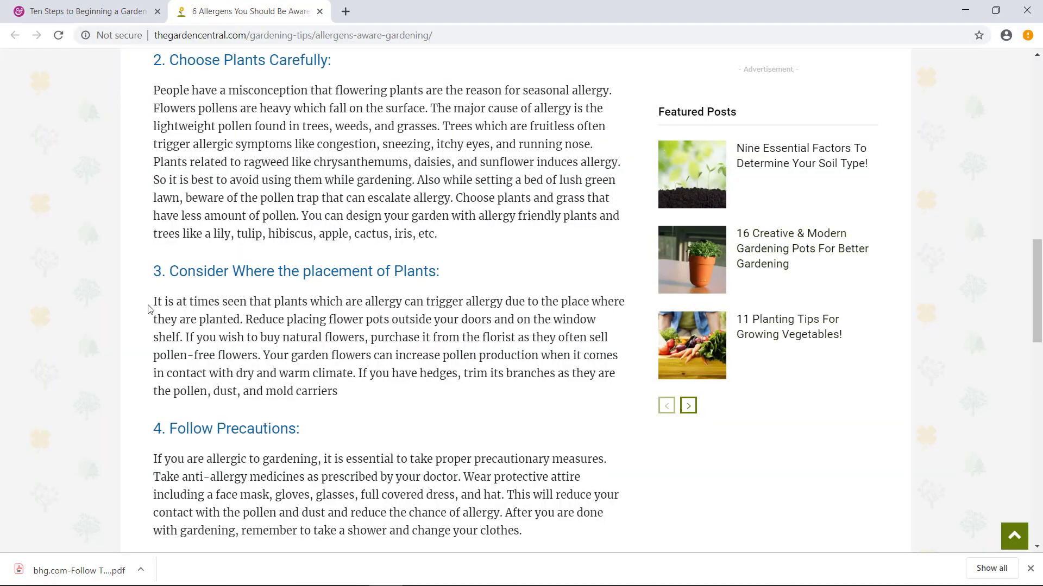
{"action": "mouse_move", "coordinate": [156, 302]}
{"action": "left_mouse_down"}
{"action": "mouse_move", "coordinate": [310, 391]}
{"action": "mouse_move", "coordinate": [369, 400]}
{"action": "mouse_move", "coordinate": [189, 291]}
{"action": "mouse_move", "coordinate": [147, 294]}
{"action": "left_mouse_up"}
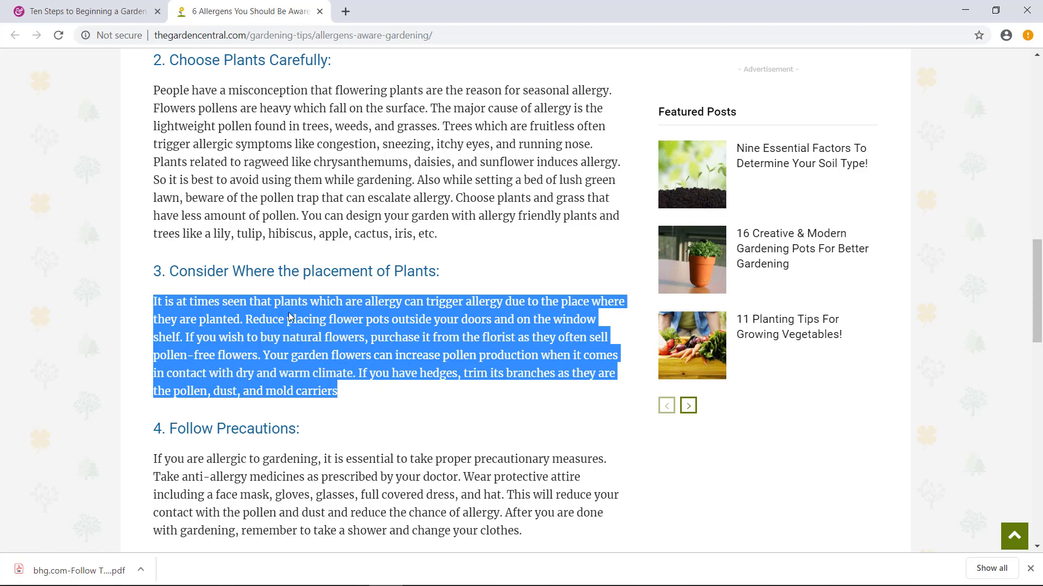
{"action": "key", "text": "alt+Tab"}
{"action": "left_click", "coordinate": [191, 302]}
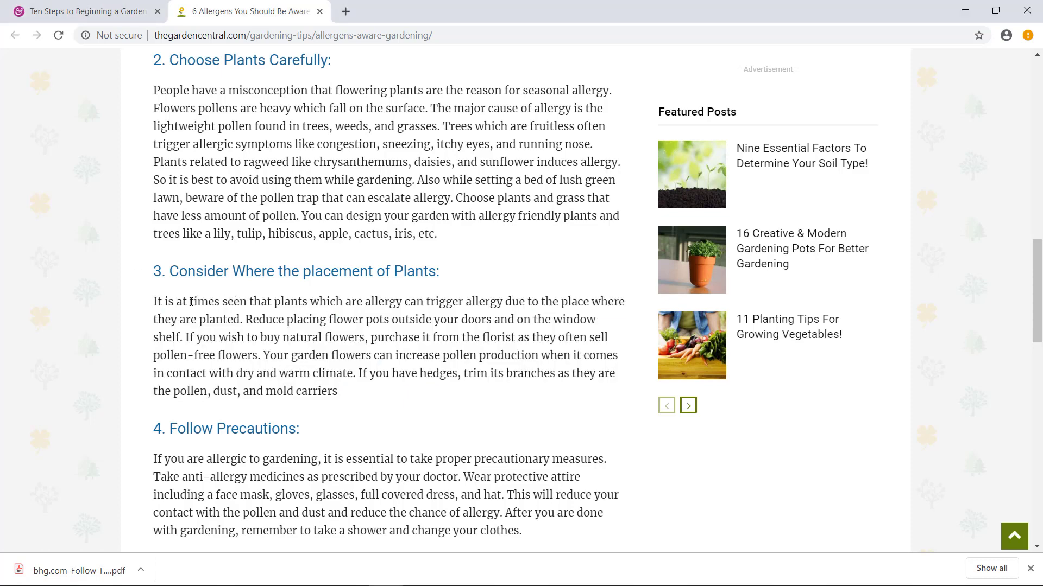
{"action": "triple_click", "coordinate": [176, 305]}
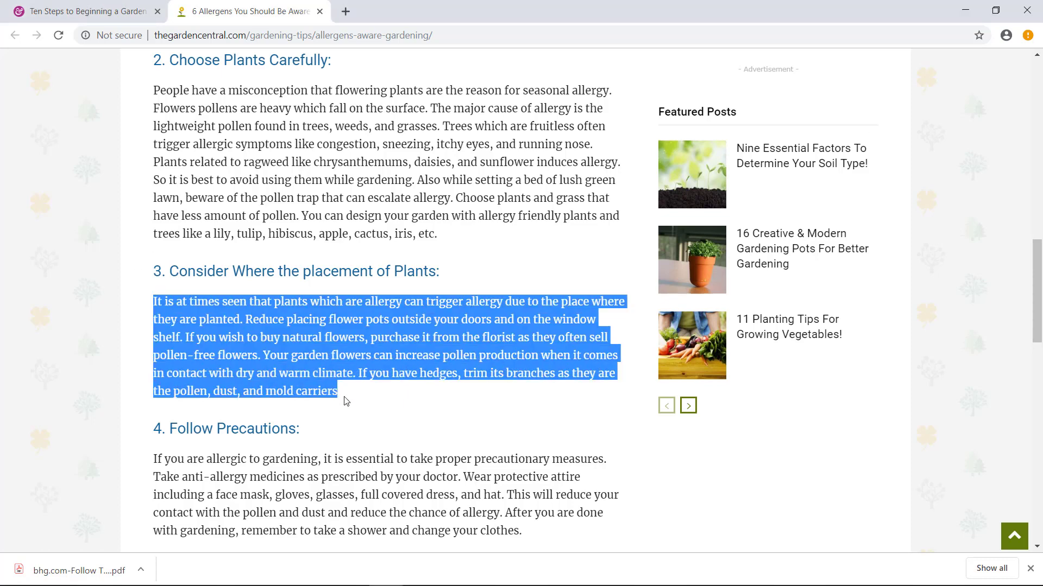
{"action": "key", "text": "alt+Tab"}
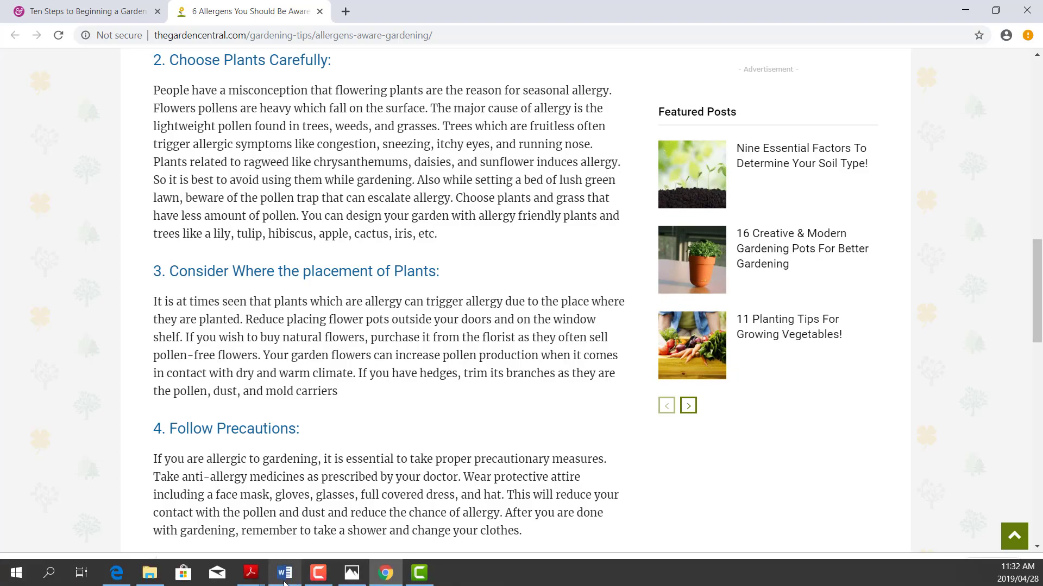
Step: Return to the Gardening report in Word and review question 1 and the Content section
{"action": "left_click", "coordinate": [285, 573]}
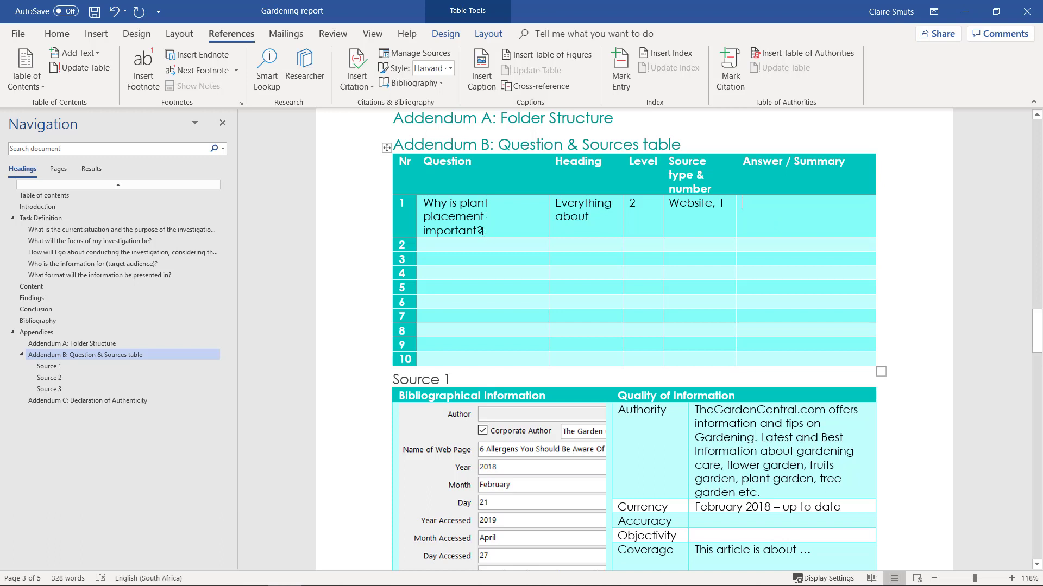
{"action": "left_click_drag", "start_coordinate": [481, 231], "coordinate": [425, 202]}
{"action": "left_click", "coordinate": [425, 202]}
{"action": "left_click", "coordinate": [836, 205]}
{"action": "left_click", "coordinate": [64, 285]}
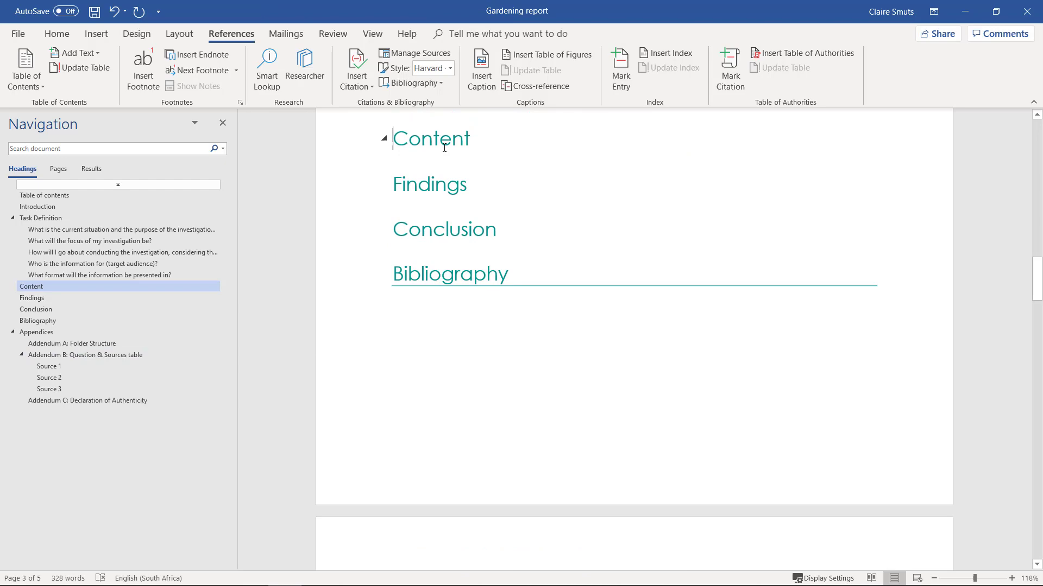
Step: Enter "Plant placement is important because …" as the answer to question 1 in the Question & Sources table
{"action": "left_click", "coordinate": [102, 367]}
{"action": "scroll", "coordinate": [459, 261], "scroll_direction": "up", "scroll_amount": 4}
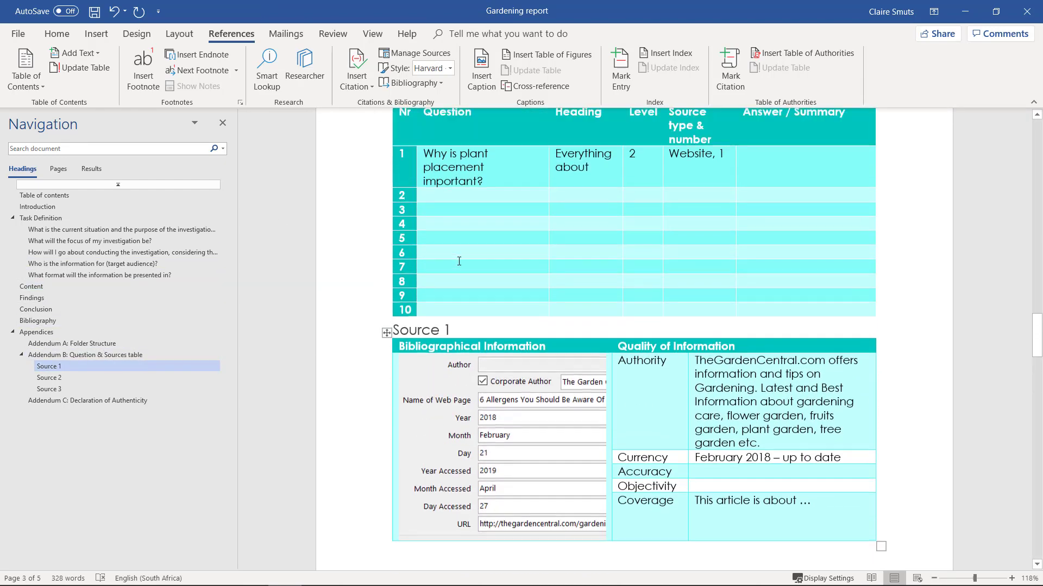
{"action": "scroll", "coordinate": [496, 200], "scroll_direction": "up", "scroll_amount": 1}
{"action": "left_click", "coordinate": [774, 179]}
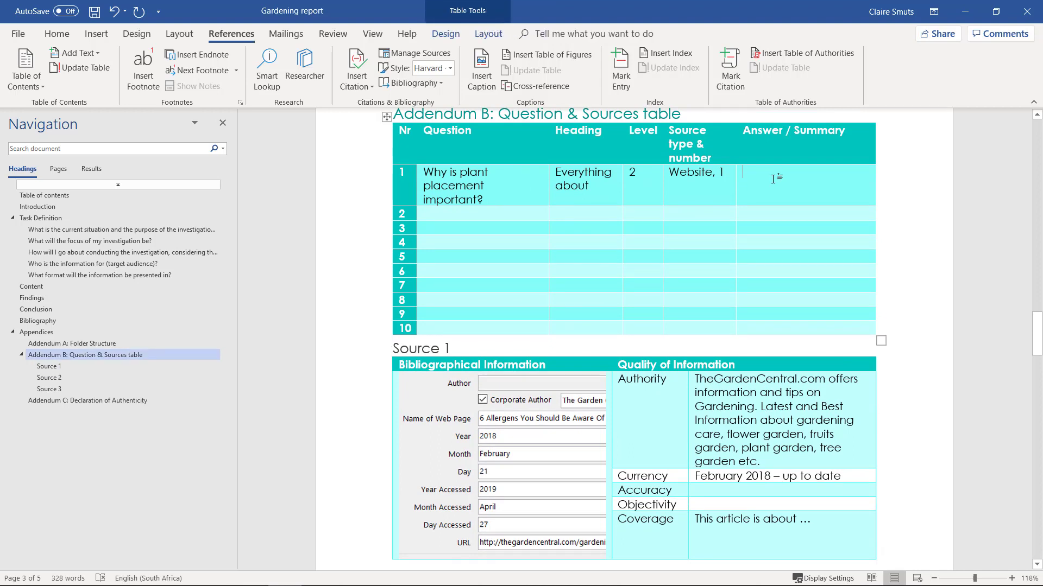
{"action": "type", "text": "Plant placem"}
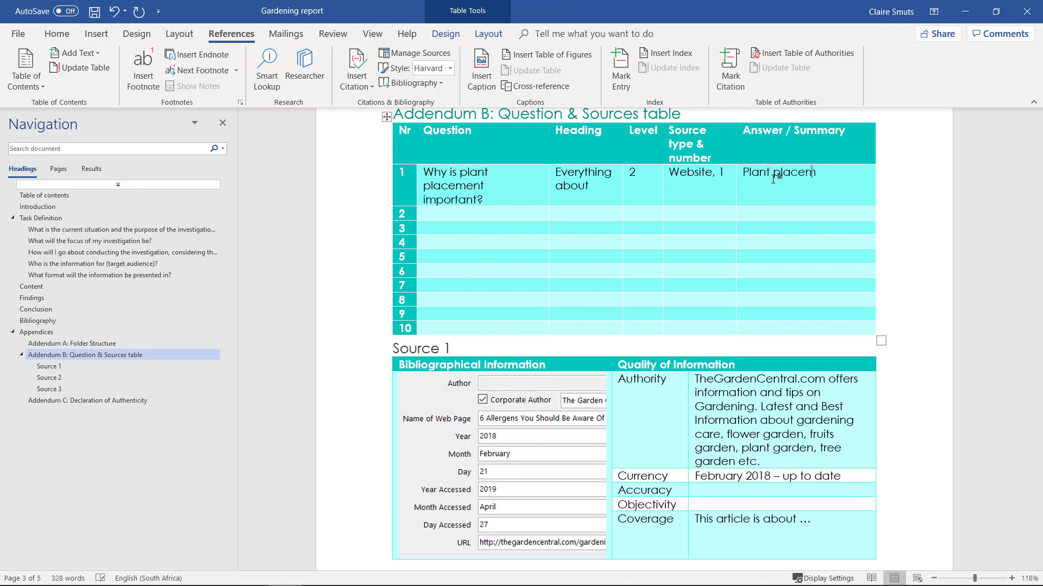
{"action": "type", "text": "ent is important because …"}
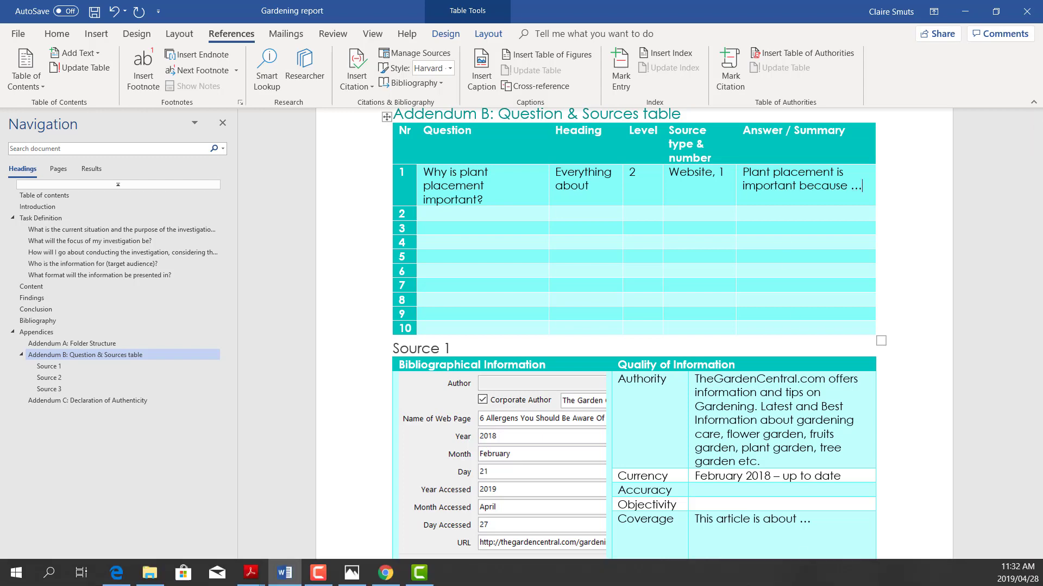
Step: Recheck the allergens web page and insert a citation of The Garden Central source after the answer to question 1
{"action": "left_click", "coordinate": [384, 573]}
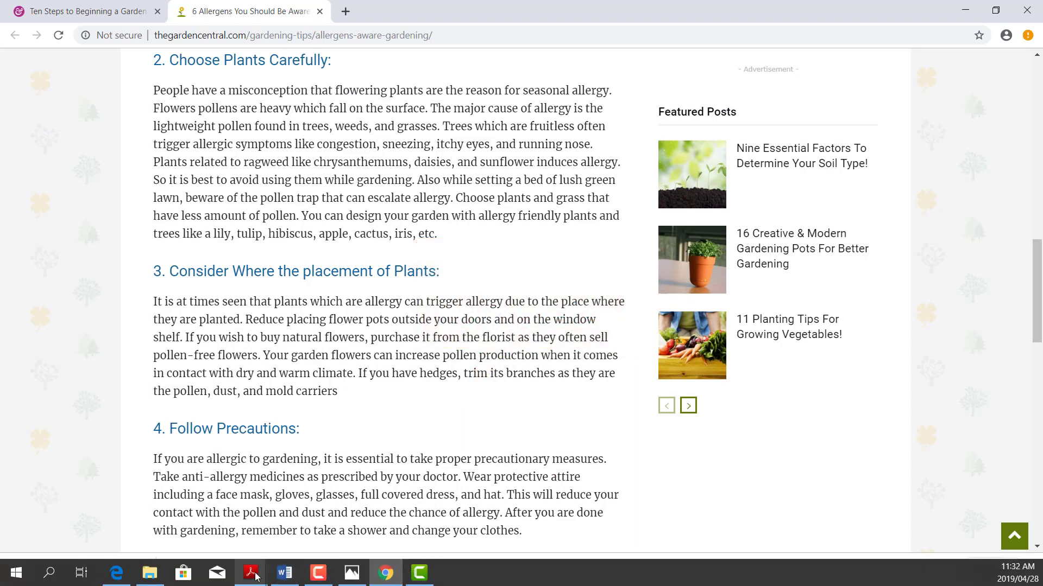
{"action": "left_click", "coordinate": [284, 573]}
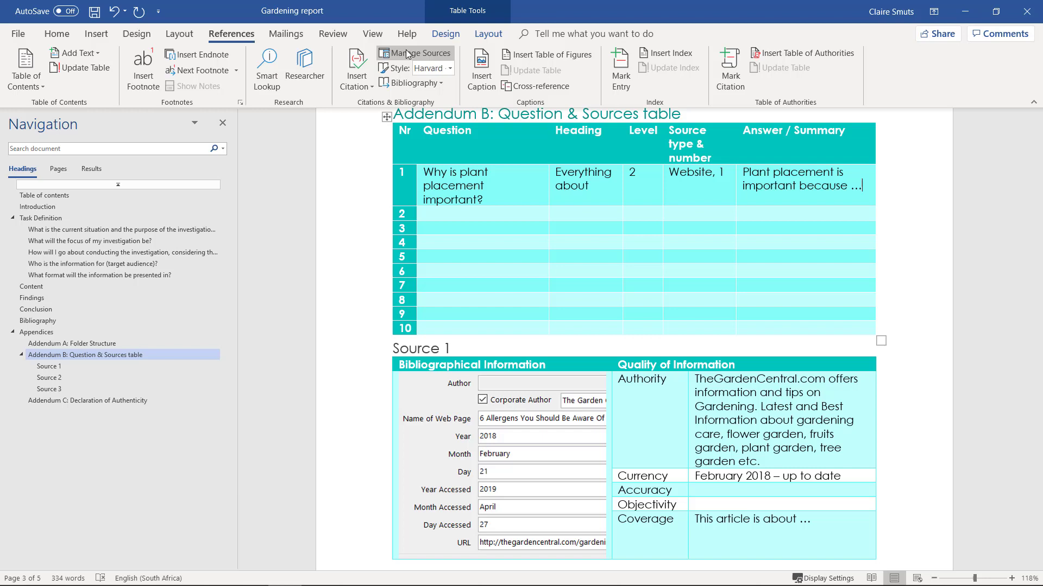
{"action": "left_click", "coordinate": [354, 87]}
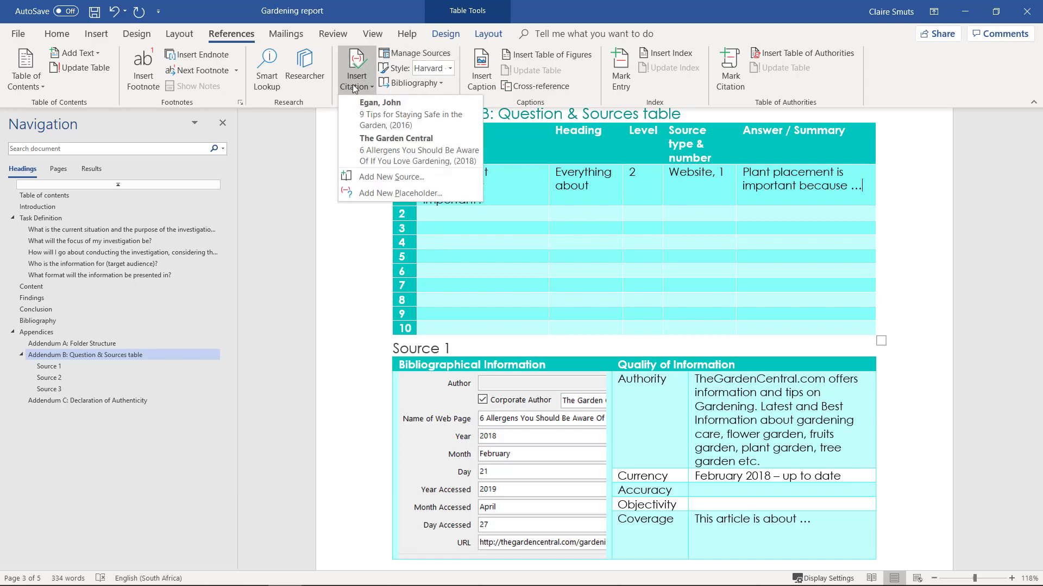
{"action": "left_click", "coordinate": [376, 151]}
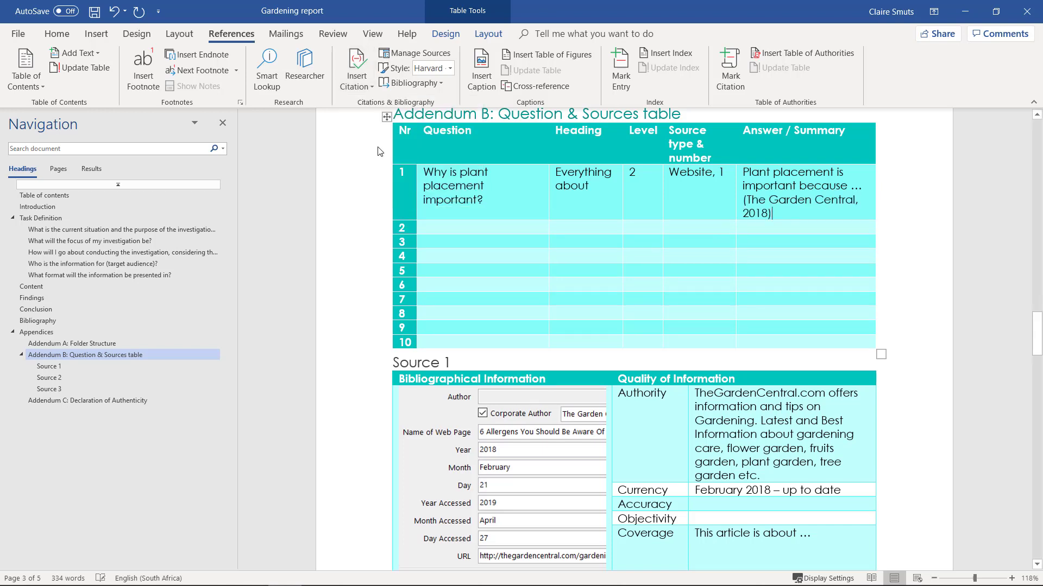
Step: Examine the inserted citation and its placement within the answer to question 1
{"action": "left_click", "coordinate": [798, 201]}
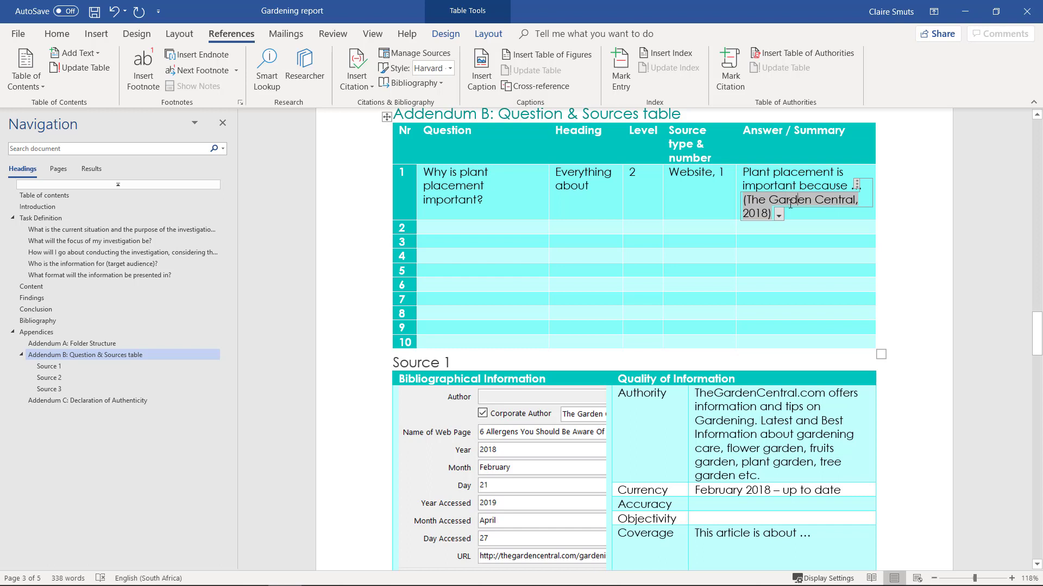
{"action": "left_click", "coordinate": [807, 186]}
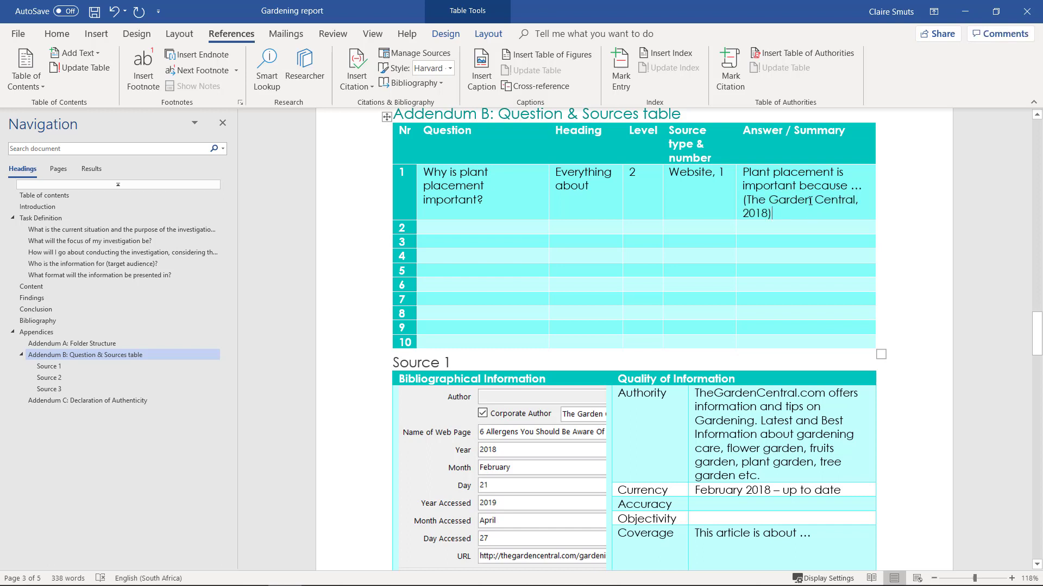
{"action": "left_click", "coordinate": [861, 184]}
{"action": "key", "text": "Left"}
{"action": "key", "text": "Left"}
{"action": "key", "text": "Left"}
{"action": "key", "text": "Left"}
{"action": "key", "text": "Left"}
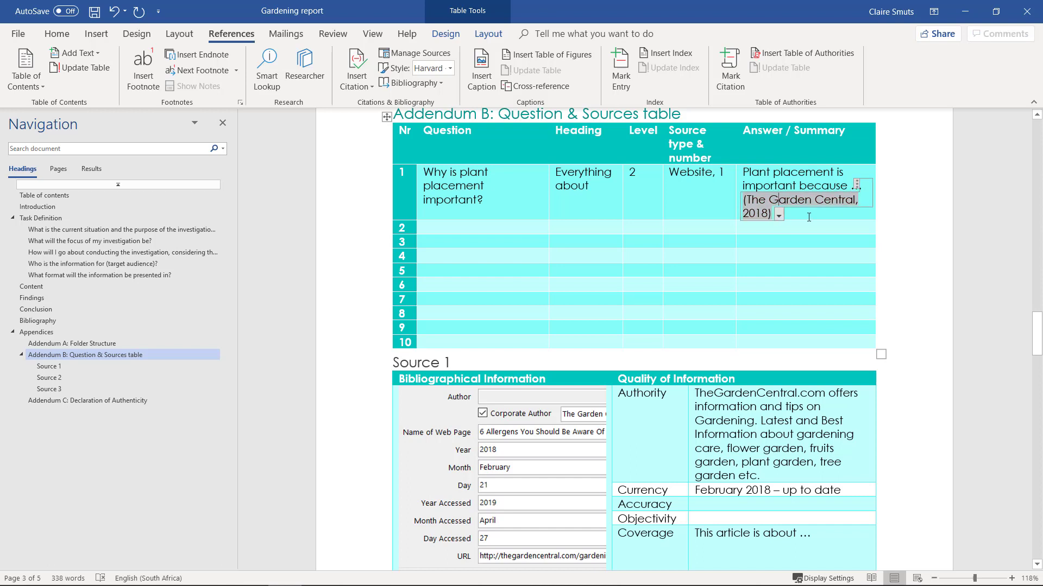
{"action": "left_click", "coordinate": [809, 218]}
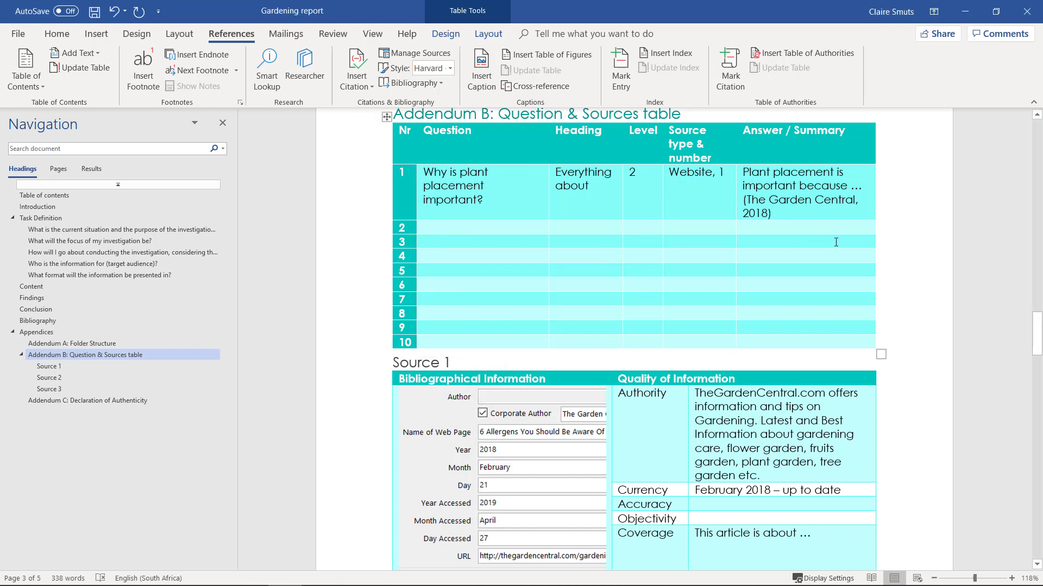
Step: Review question 1, the Source 1 title and the heading entry, comparing the heading with those suggested in Capture.PNG
{"action": "left_click", "coordinate": [480, 218]}
{"action": "left_click_drag", "start_coordinate": [451, 363], "coordinate": [389, 365]}
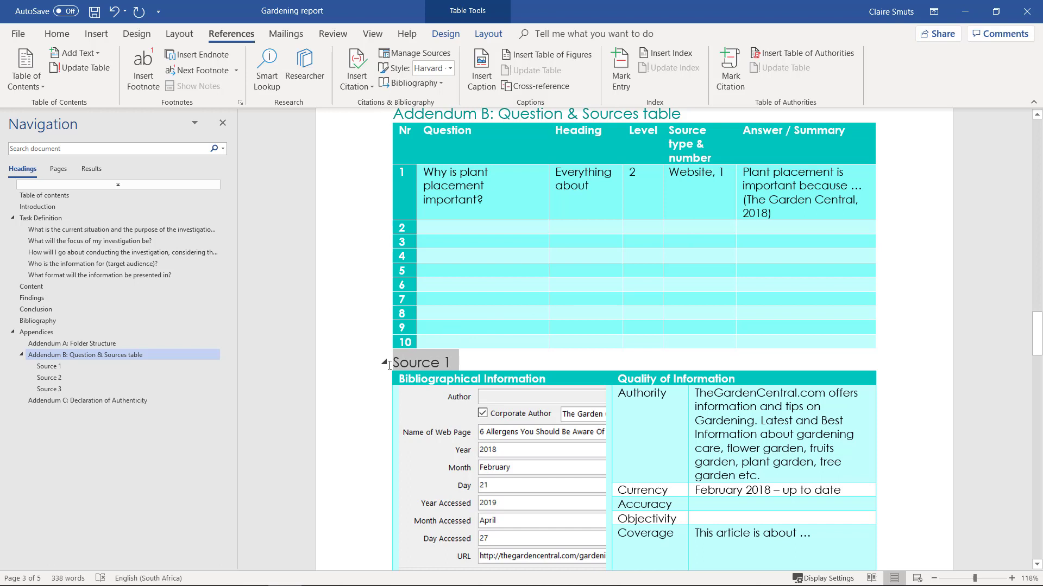
{"action": "left_click", "coordinate": [589, 204]}
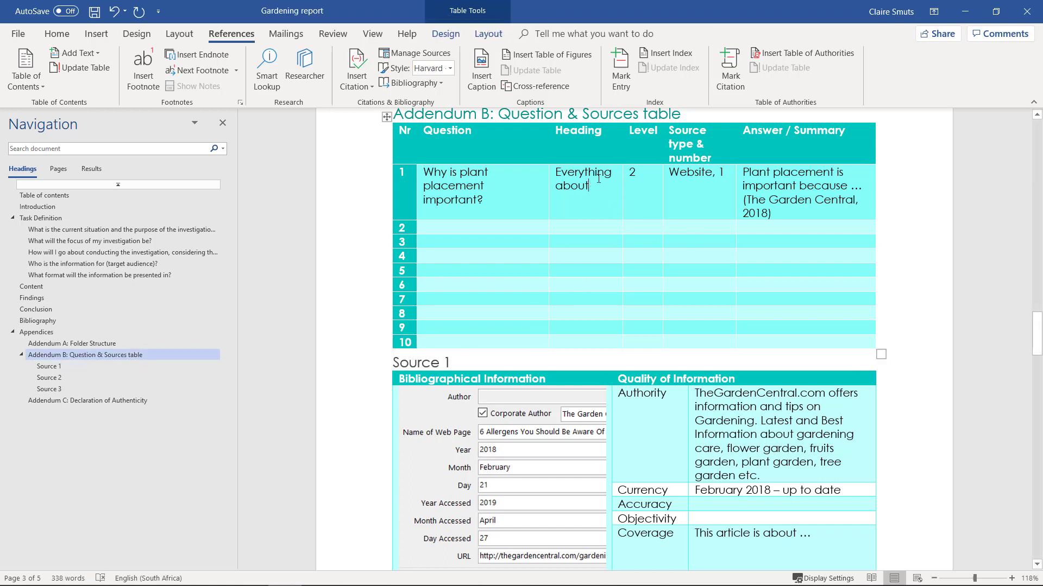
{"action": "left_click", "coordinate": [551, 173]}
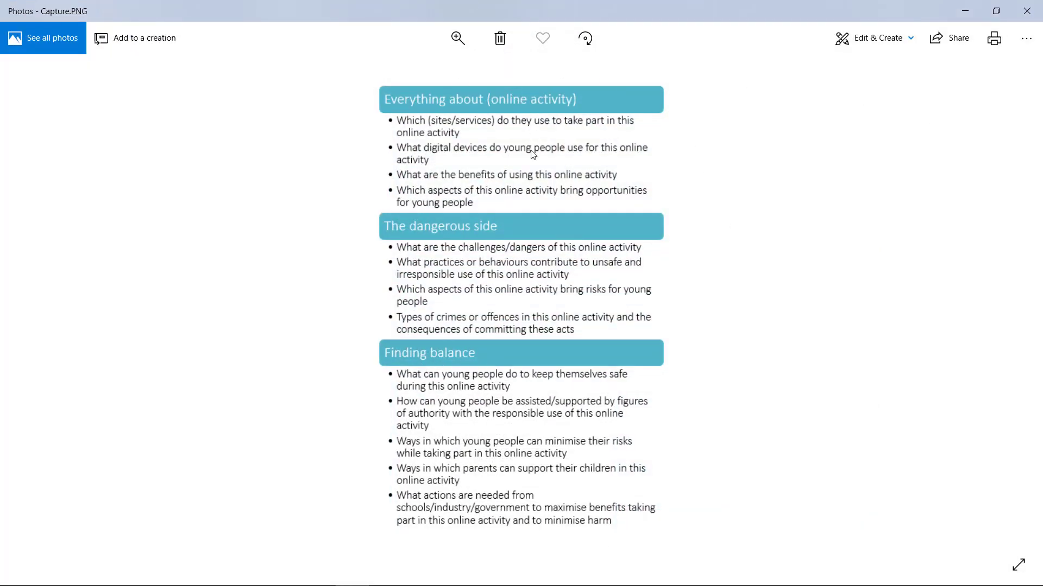
{"action": "left_click", "coordinate": [971, 13]}
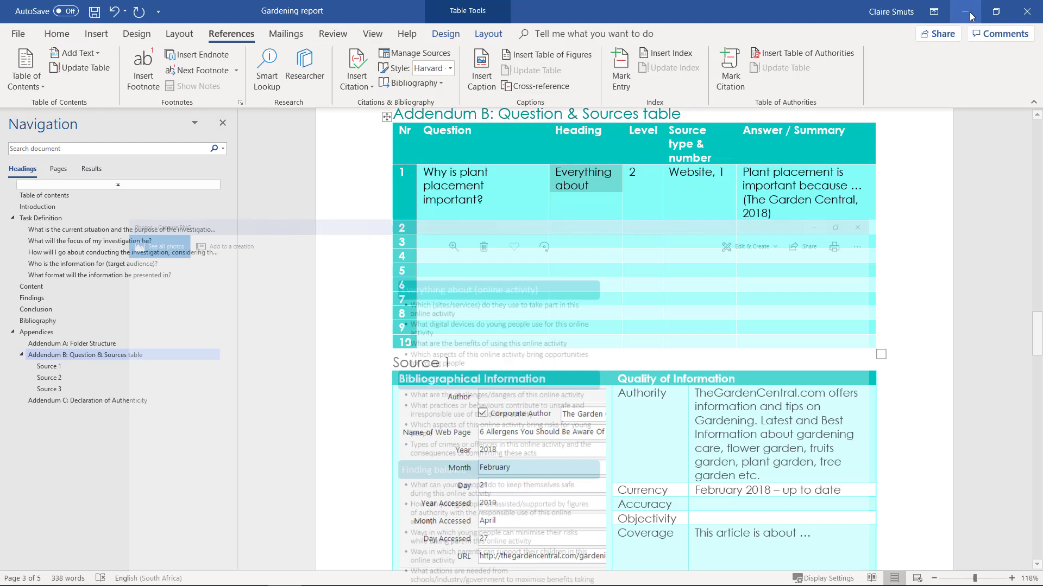
{"action": "left_click", "coordinate": [658, 173]}
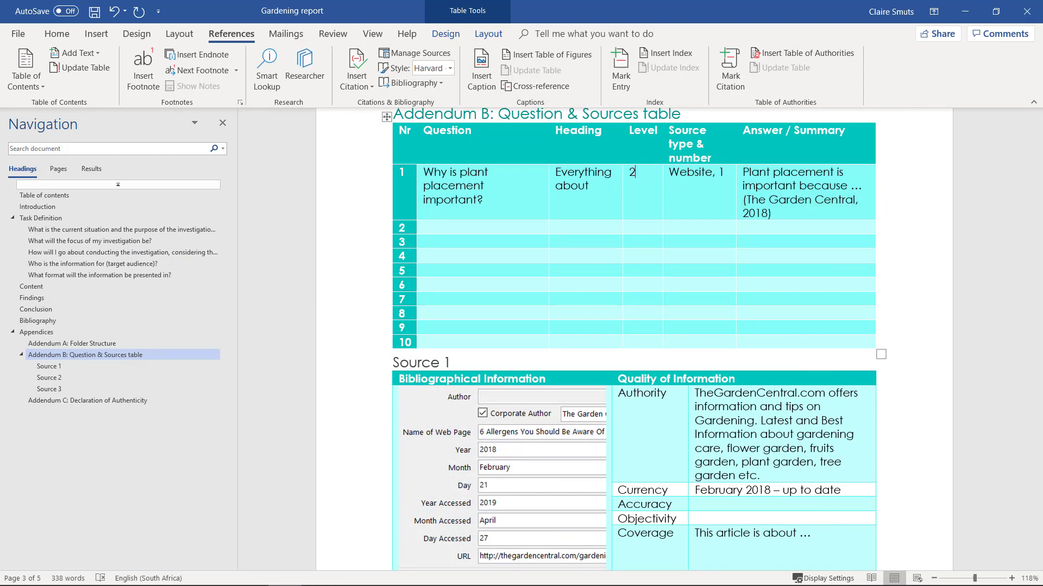
Step: Read through question levels 1 to 4 in Research questions Levels.pdf at 100% zoom
{"action": "key", "text": "alt+Tab"}
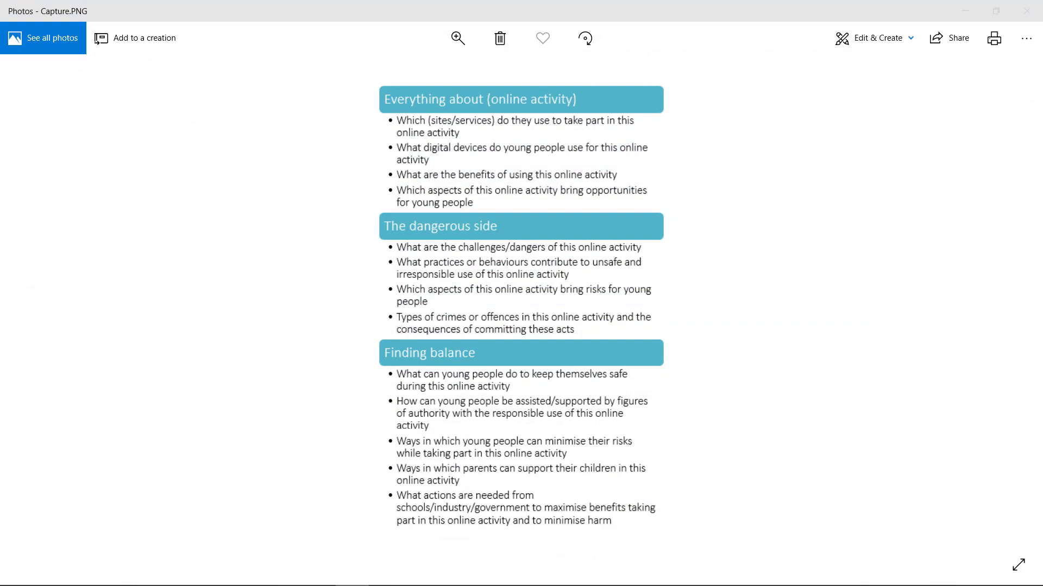
{"action": "key", "text": "alt+Tab"}
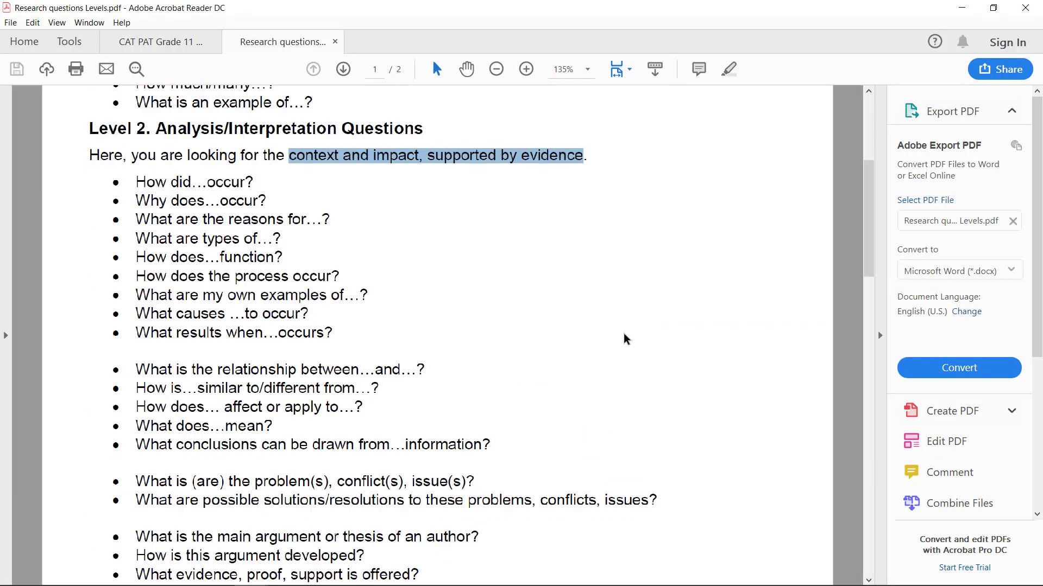
{"action": "key", "text": "ctrl+1"}
{"action": "scroll", "coordinate": [624, 340], "scroll_direction": "up", "scroll_amount": 3}
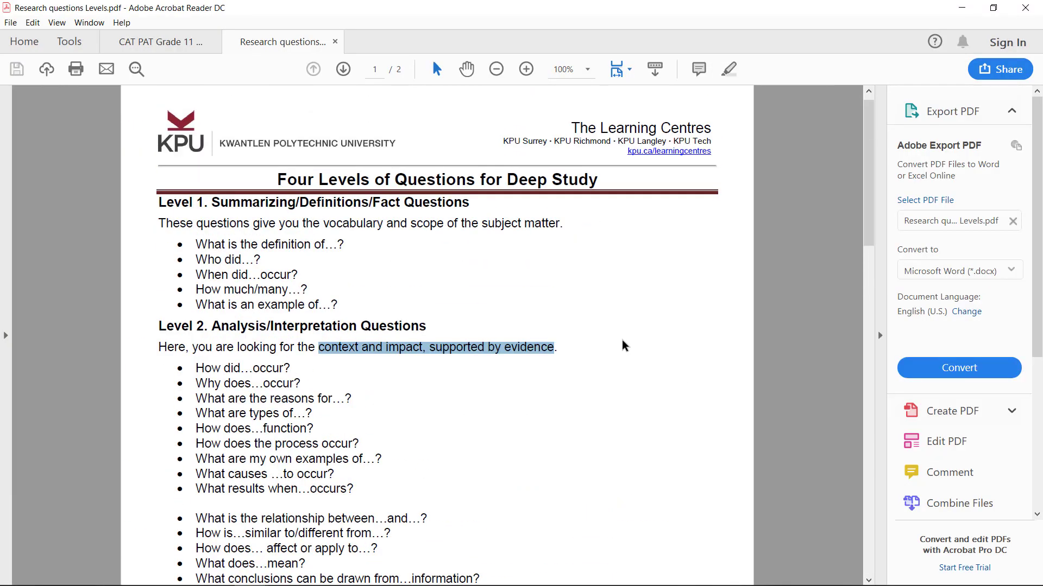
{"action": "left_click", "coordinate": [452, 328]}
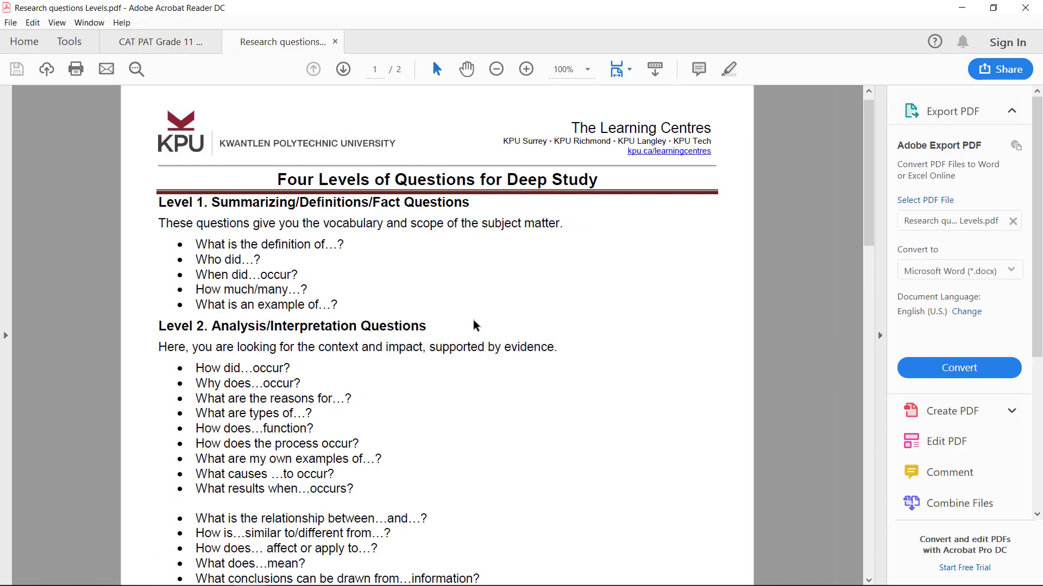
{"action": "scroll", "coordinate": [475, 323], "scroll_direction": "down", "scroll_amount": 8}
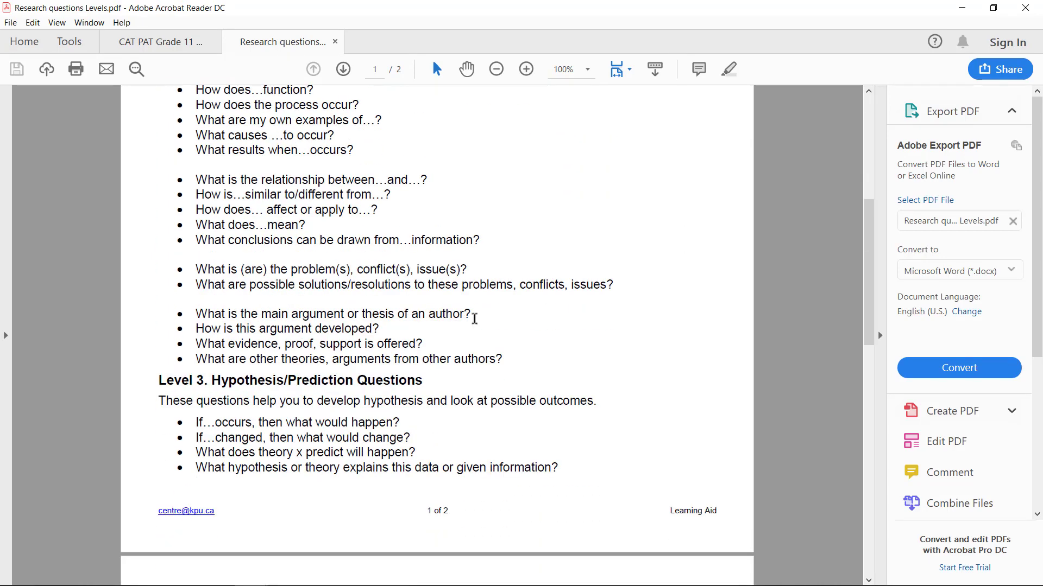
{"action": "scroll", "coordinate": [475, 319], "scroll_direction": "down", "scroll_amount": 7}
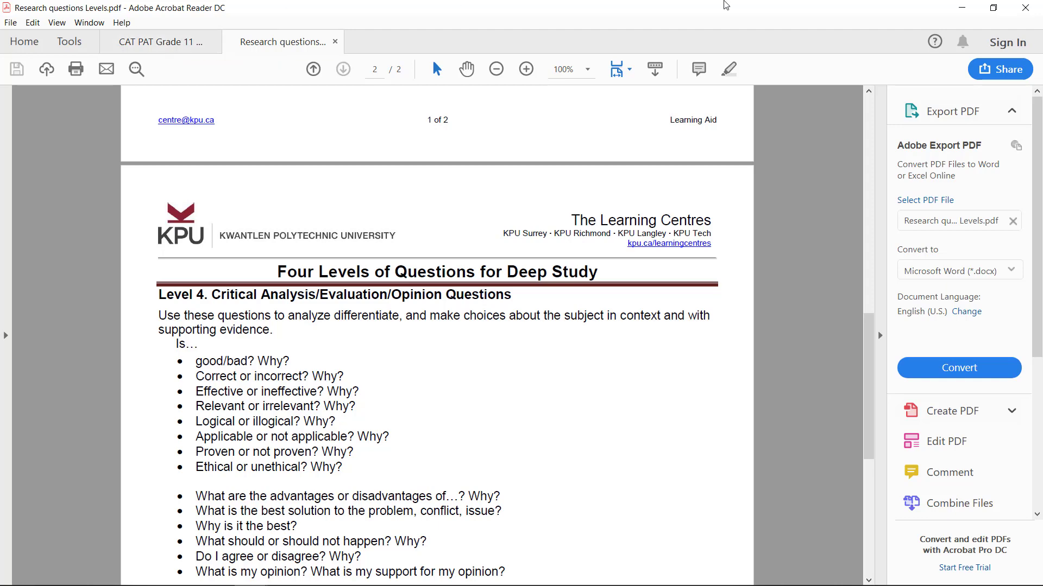
Step: Return to the Gardening report in Word and check the source type and number of question 1
{"action": "left_click", "coordinate": [962, 7]}
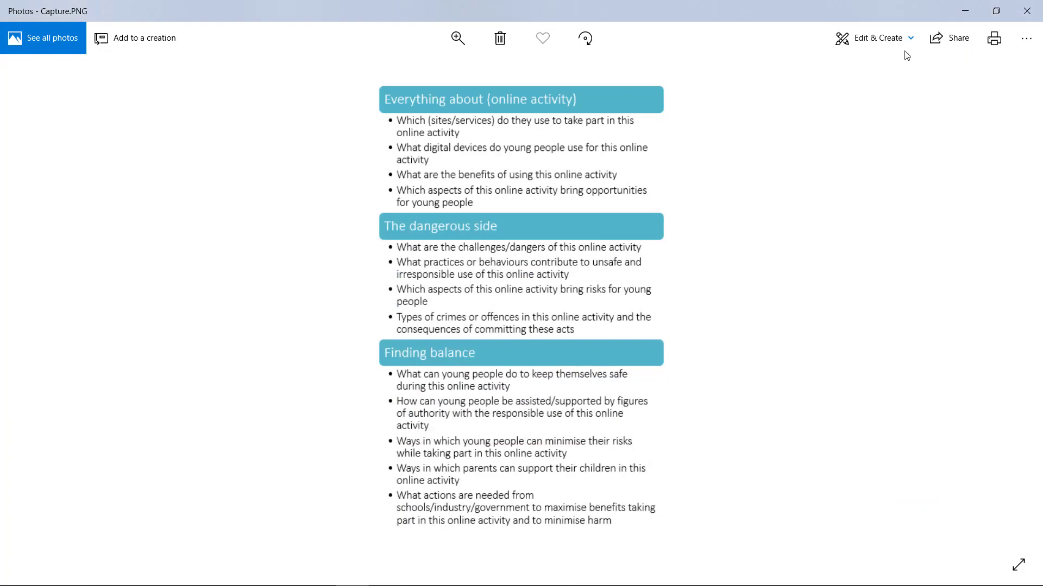
{"action": "left_click", "coordinate": [965, 11]}
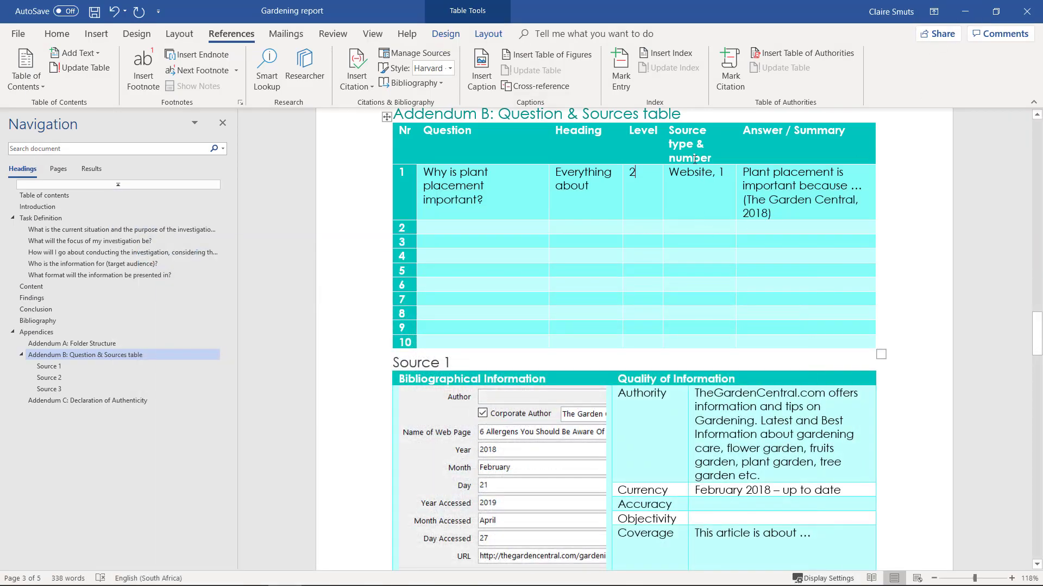
{"action": "double_click", "coordinate": [676, 172]}
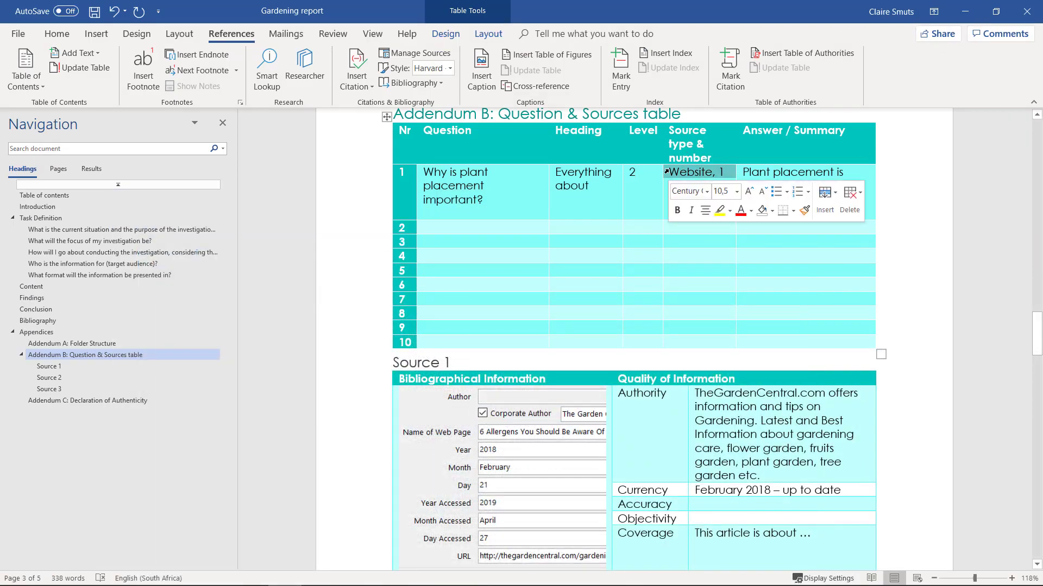
{"action": "left_click", "coordinate": [680, 184]}
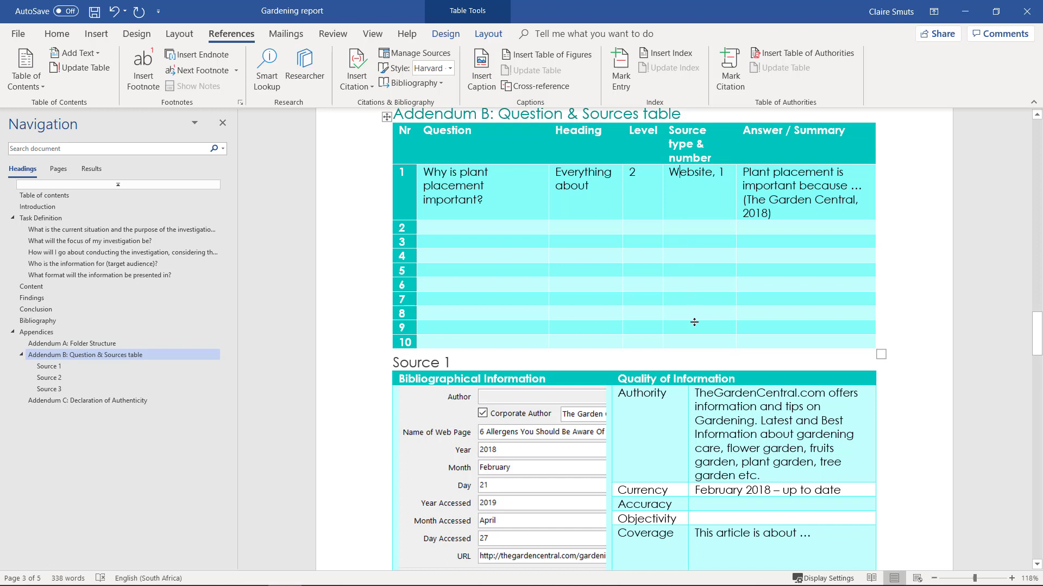
Step: Change the source type and number of question 1 to "Article from Website, 1"
{"action": "left_click", "coordinate": [703, 222]}
{"action": "scroll", "coordinate": [627, 424], "scroll_direction": "down", "scroll_amount": 1}
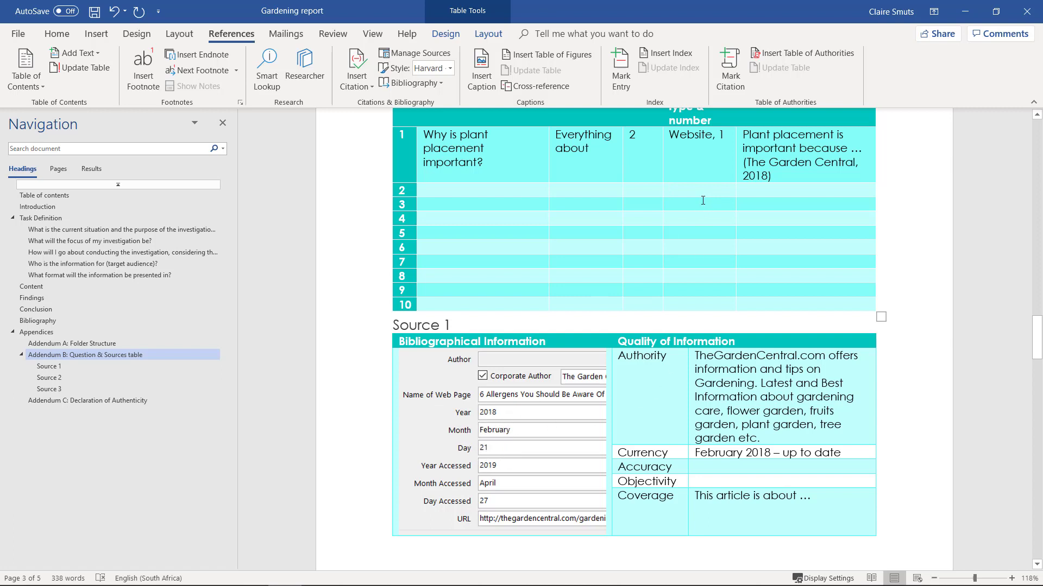
{"action": "left_click", "coordinate": [670, 135]}
{"action": "type", "text": "Article "}
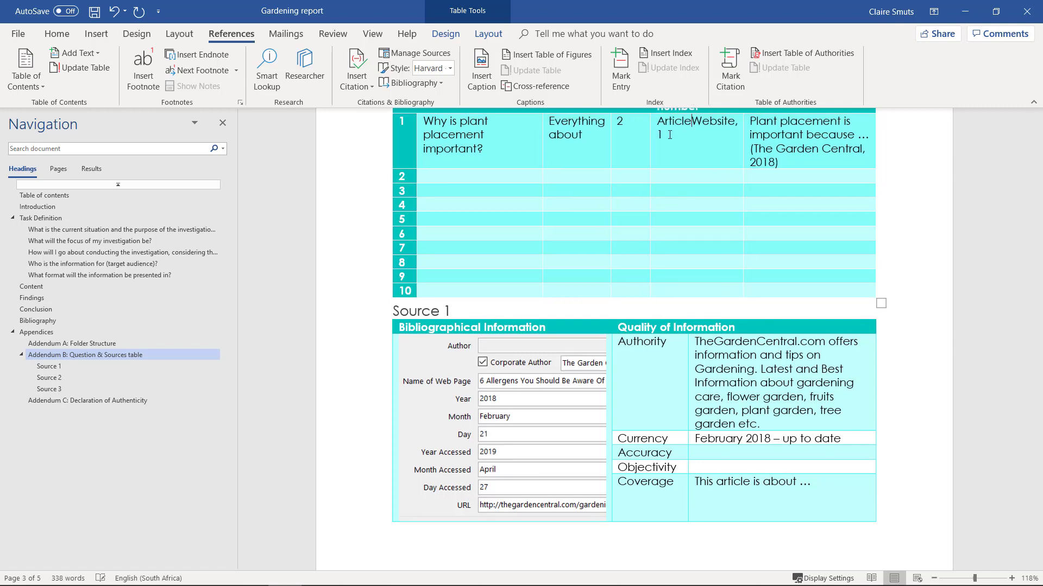
{"action": "type", "text": "from"}
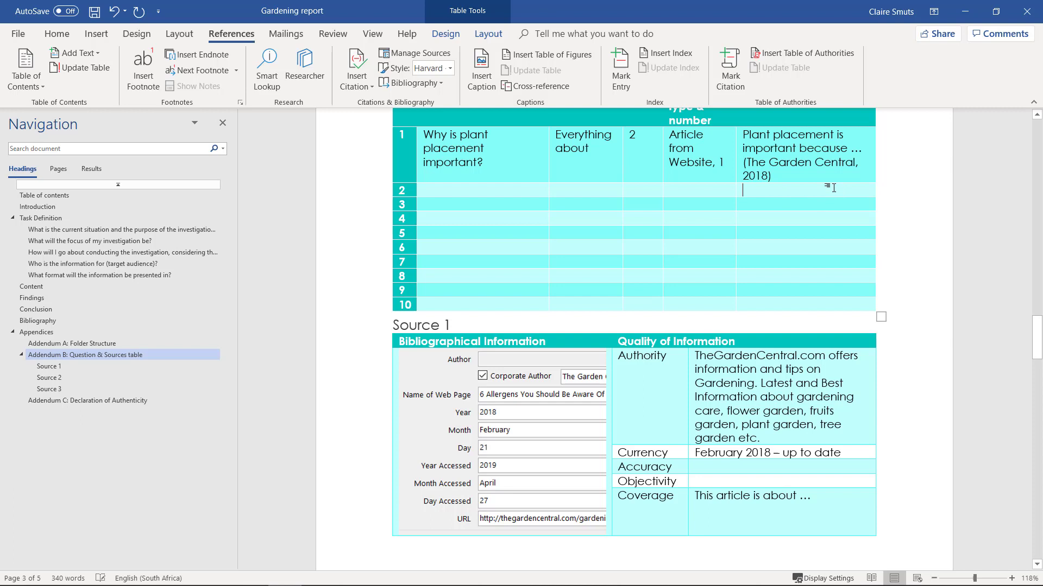
Step: Review the answer summary for question 1 and compare it with the question's wording
{"action": "scroll", "coordinate": [834, 205], "scroll_direction": "up", "scroll_amount": 1}
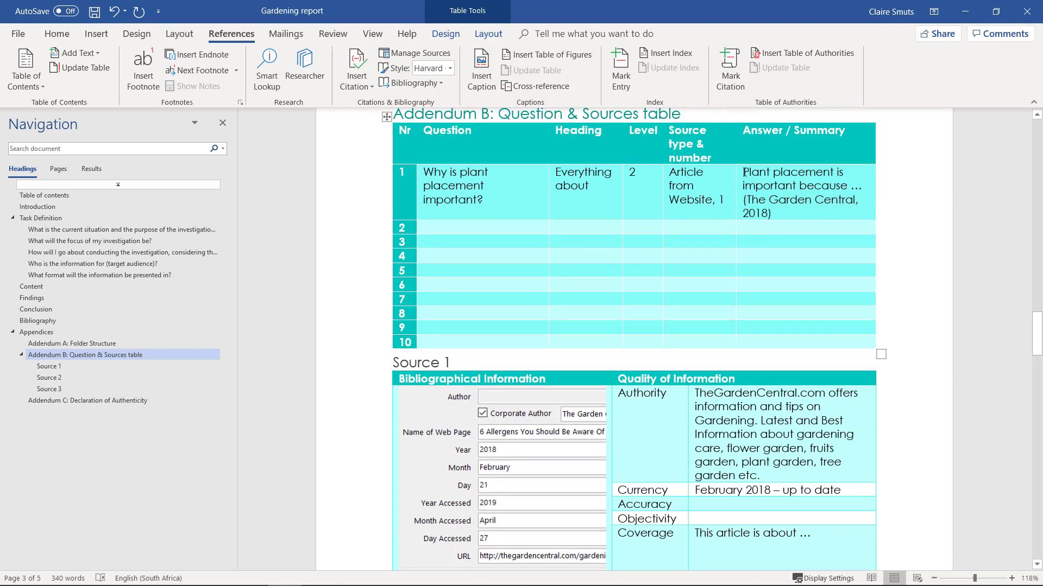
{"action": "left_click_drag", "start_coordinate": [743, 173], "coordinate": [849, 189]}
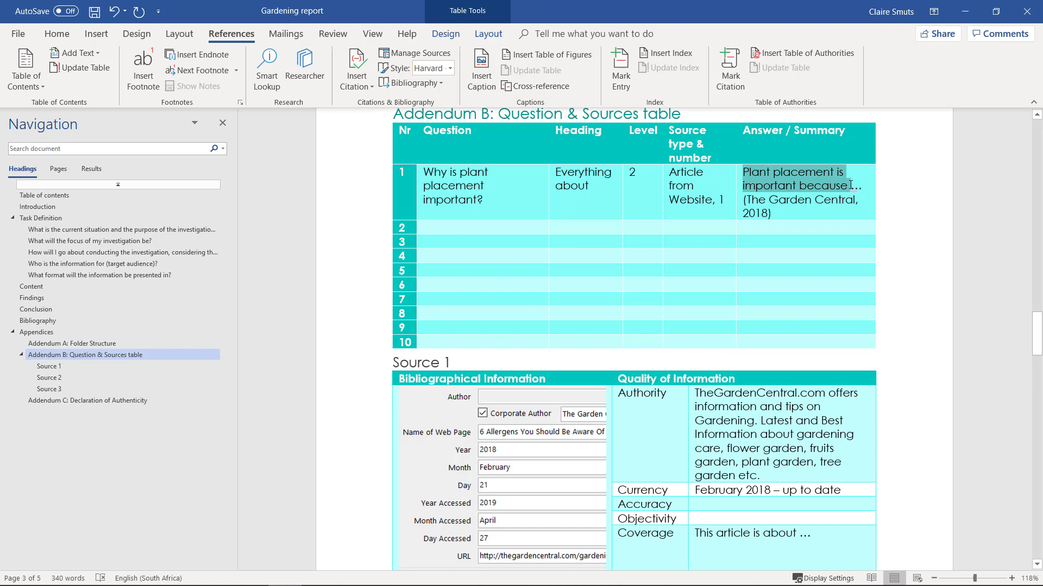
{"action": "left_click", "coordinate": [811, 223]}
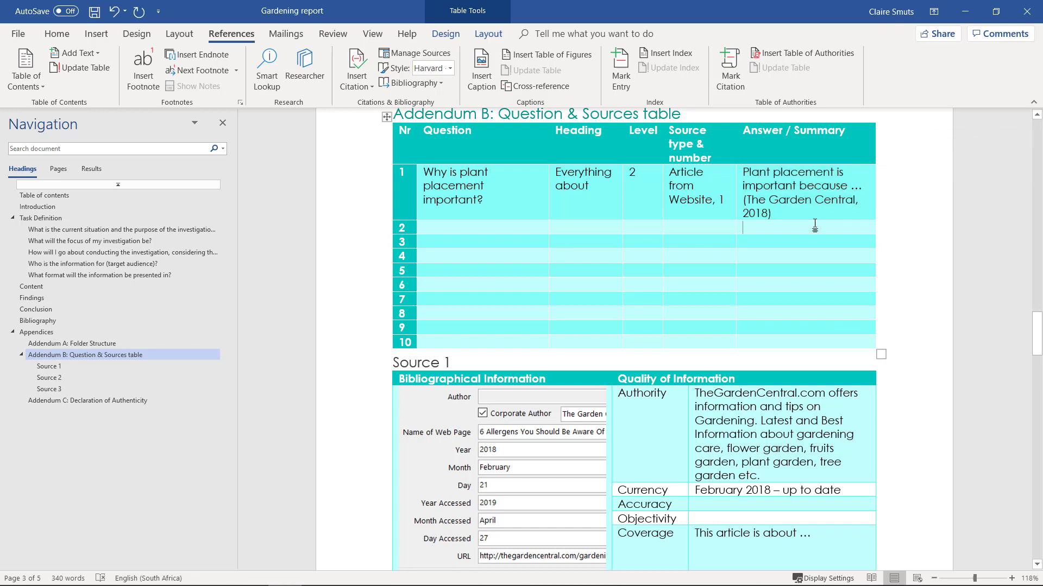
{"action": "left_click", "coordinate": [470, 197]}
Step: Switch to the gardening allergens article in Chrome and examine the paragraph on trimming grass, plants and shrubs under Follow Precautions
{"action": "mouse_move", "coordinate": [197, 577]}
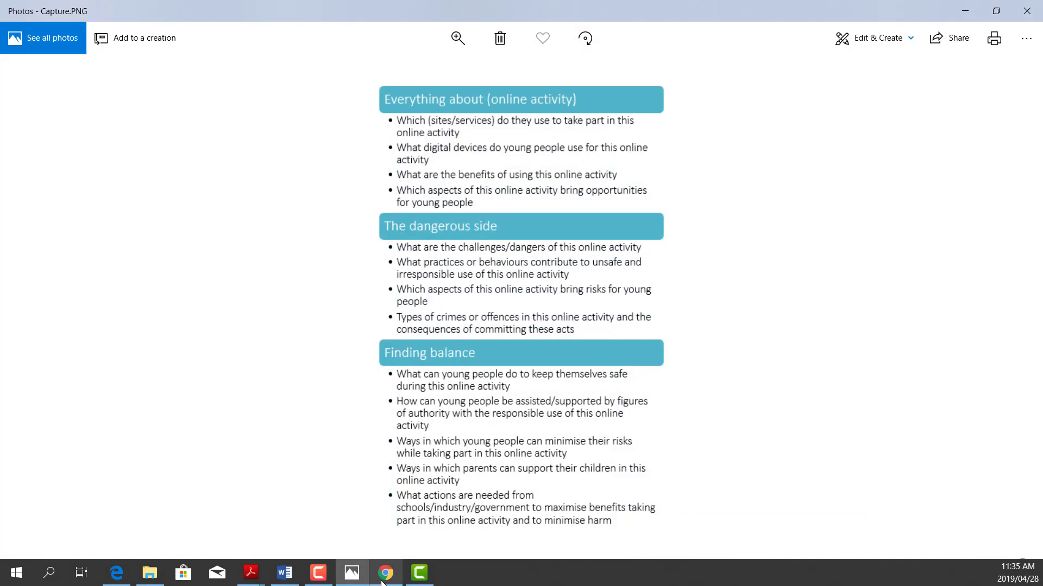
{"action": "left_click", "coordinate": [385, 573]}
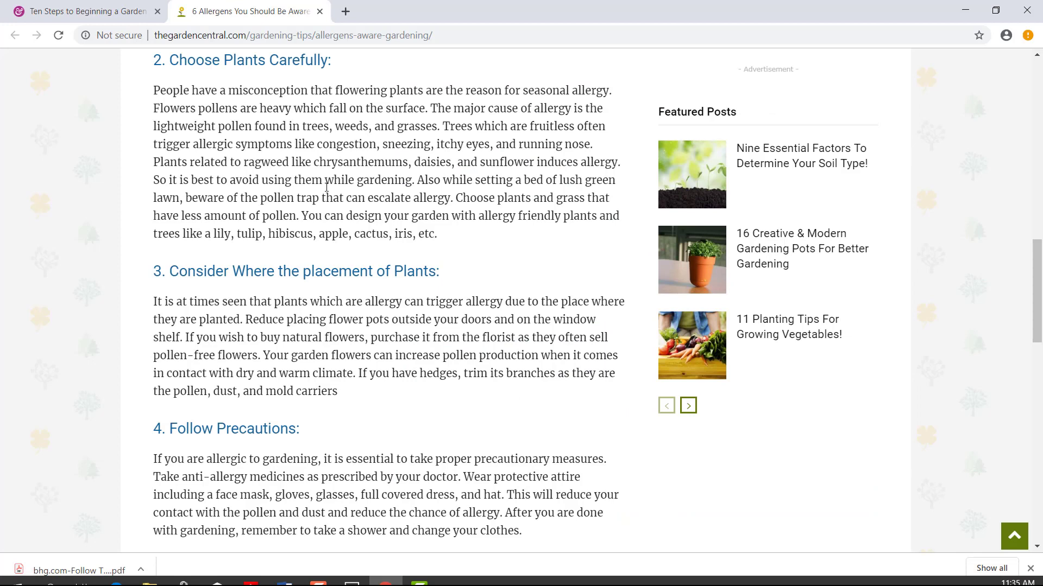
{"action": "scroll", "coordinate": [380, 336], "scroll_direction": "down", "scroll_amount": 6}
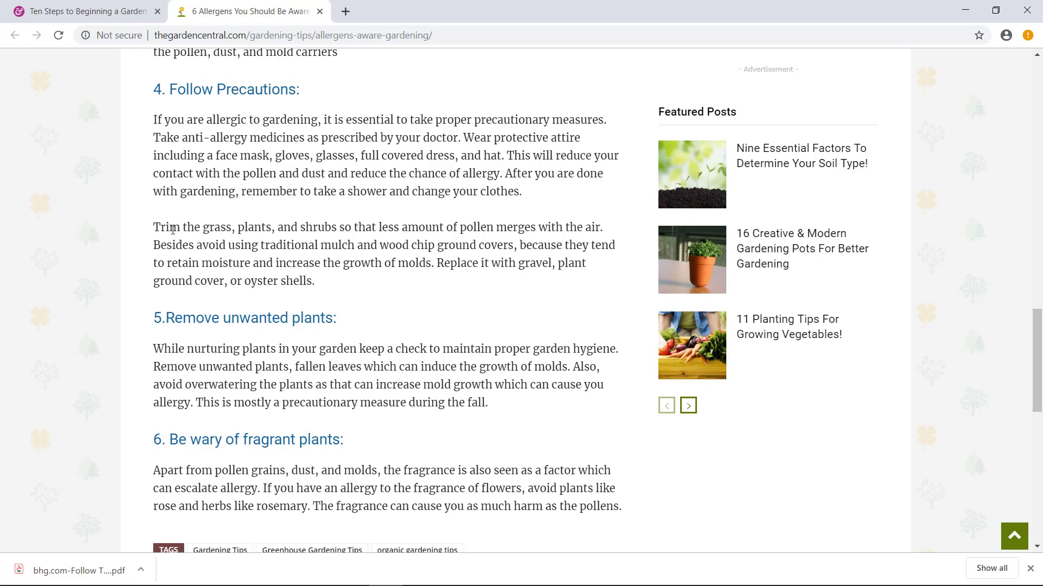
{"action": "mouse_move", "coordinate": [173, 229]}
{"action": "left_mouse_down"}
{"action": "mouse_move", "coordinate": [341, 285]}
{"action": "mouse_move", "coordinate": [173, 243]}
{"action": "mouse_move", "coordinate": [144, 225]}
{"action": "mouse_move", "coordinate": [153, 227]}
{"action": "left_mouse_up"}
{"action": "left_click", "coordinate": [341, 285]}
{"action": "left_click", "coordinate": [167, 225]}
{"action": "left_click_drag", "start_coordinate": [207, 248], "coordinate": [344, 296]}
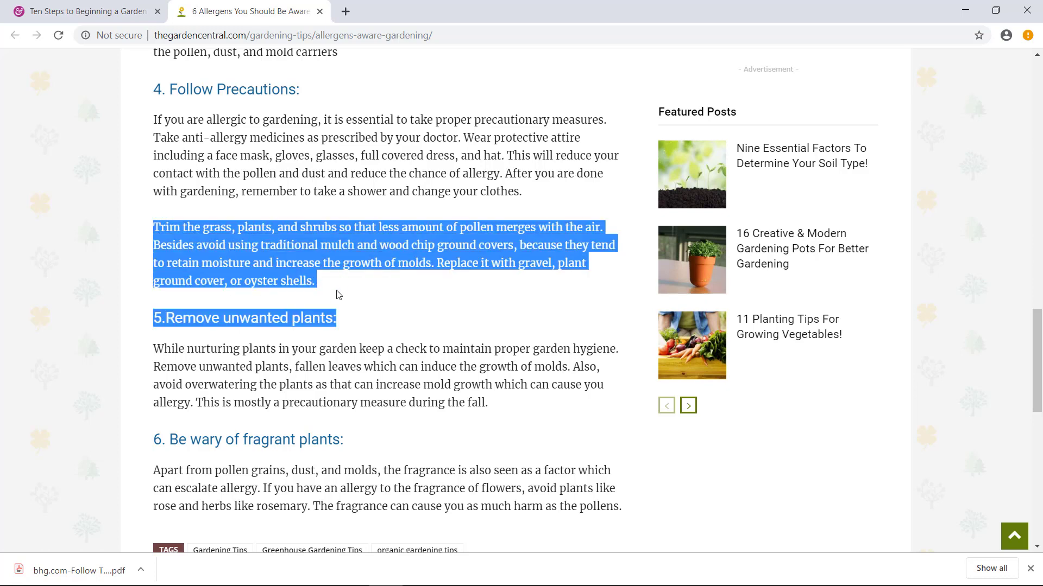
{"action": "left_click", "coordinate": [345, 319]}
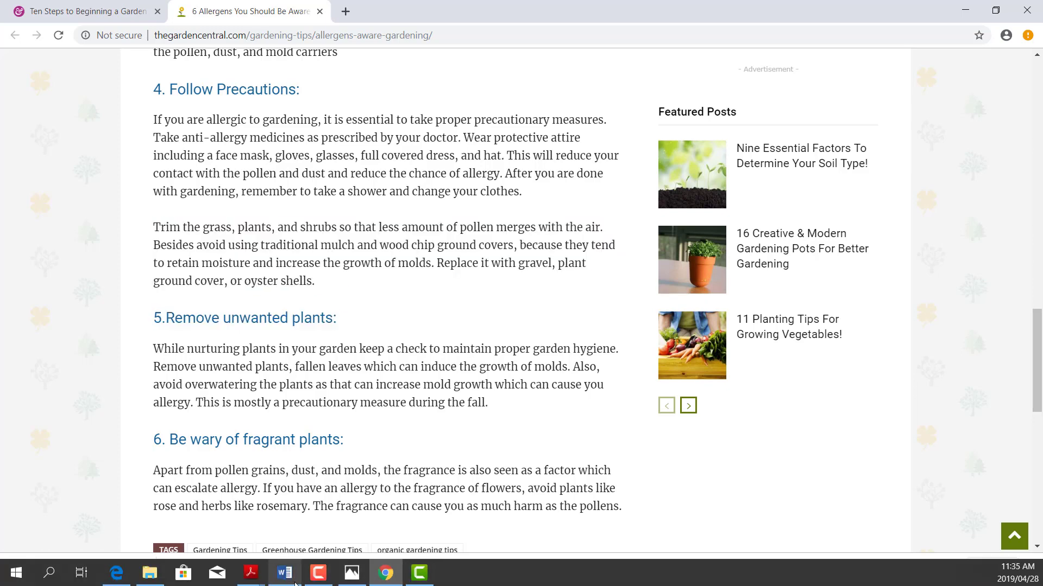
Step: Return to the Gardening report in Word and select the full answer to question 1, including its citation
{"action": "left_click", "coordinate": [284, 573]}
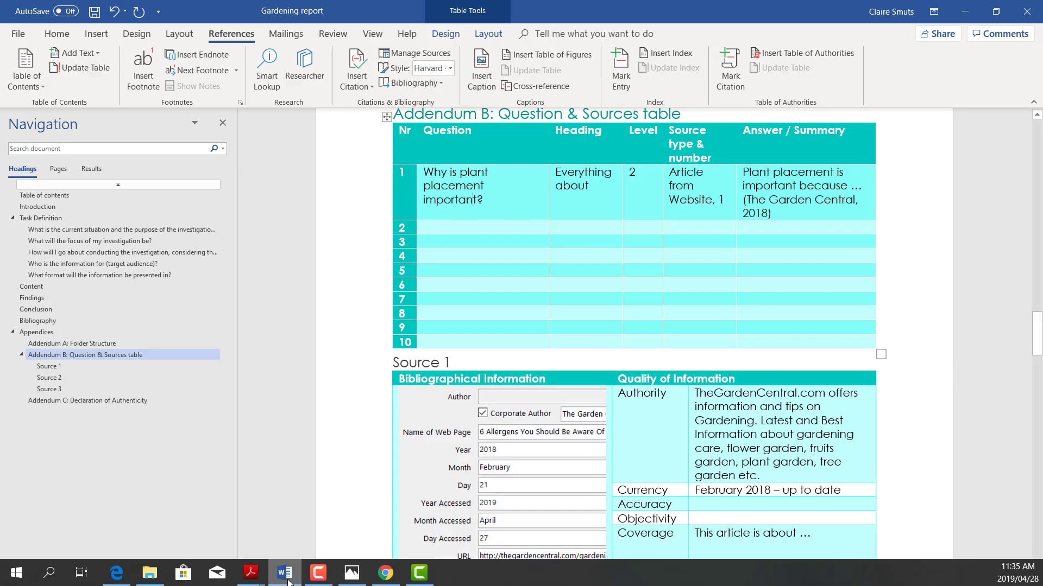
{"action": "left_click", "coordinate": [748, 171]}
{"action": "left_click_drag", "start_coordinate": [749, 171], "coordinate": [771, 213]}
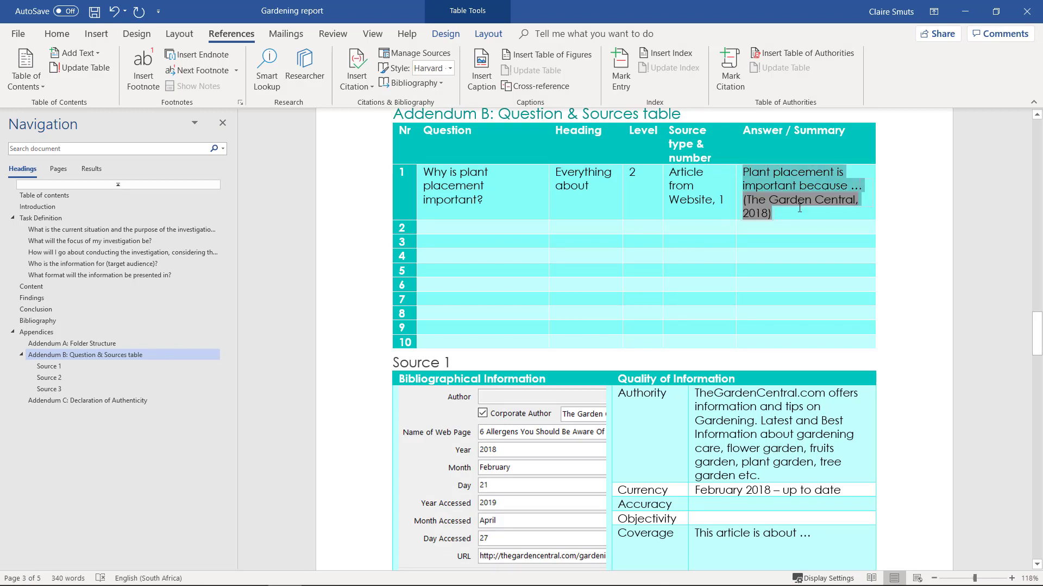